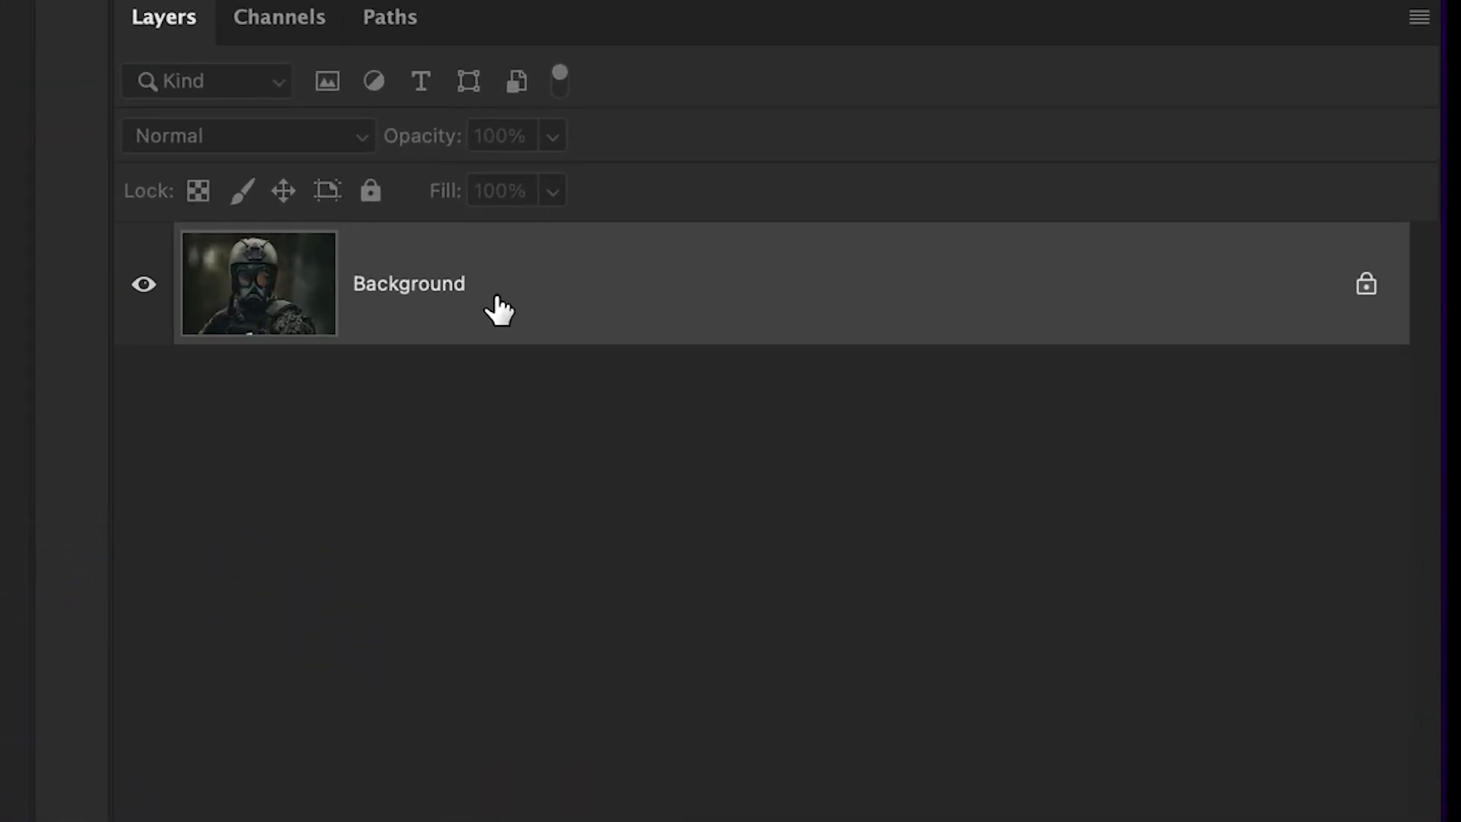
- Duplicate the Background layer and hide the original
key("ctrl+j")
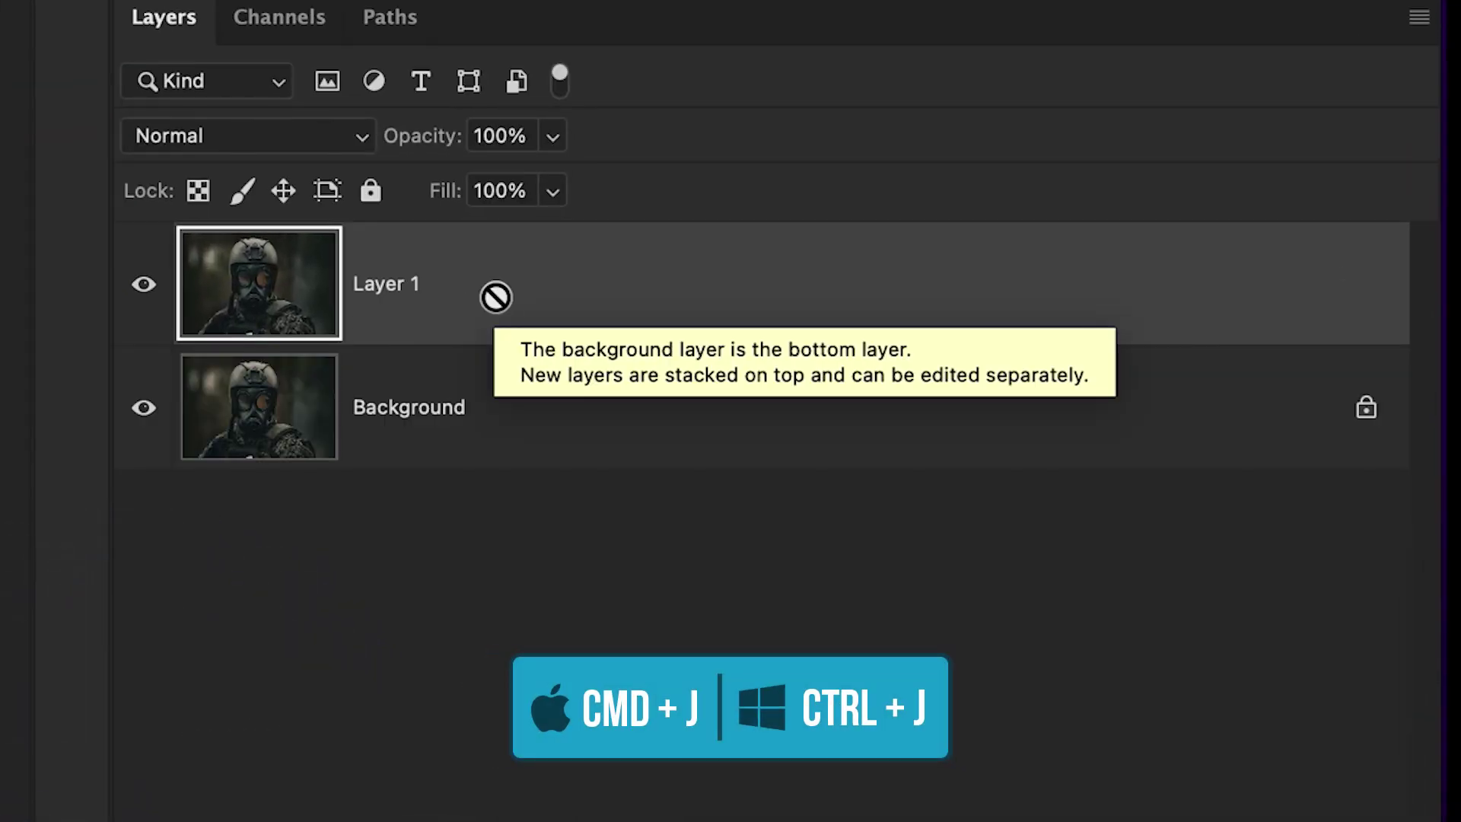
left_click(143, 426)
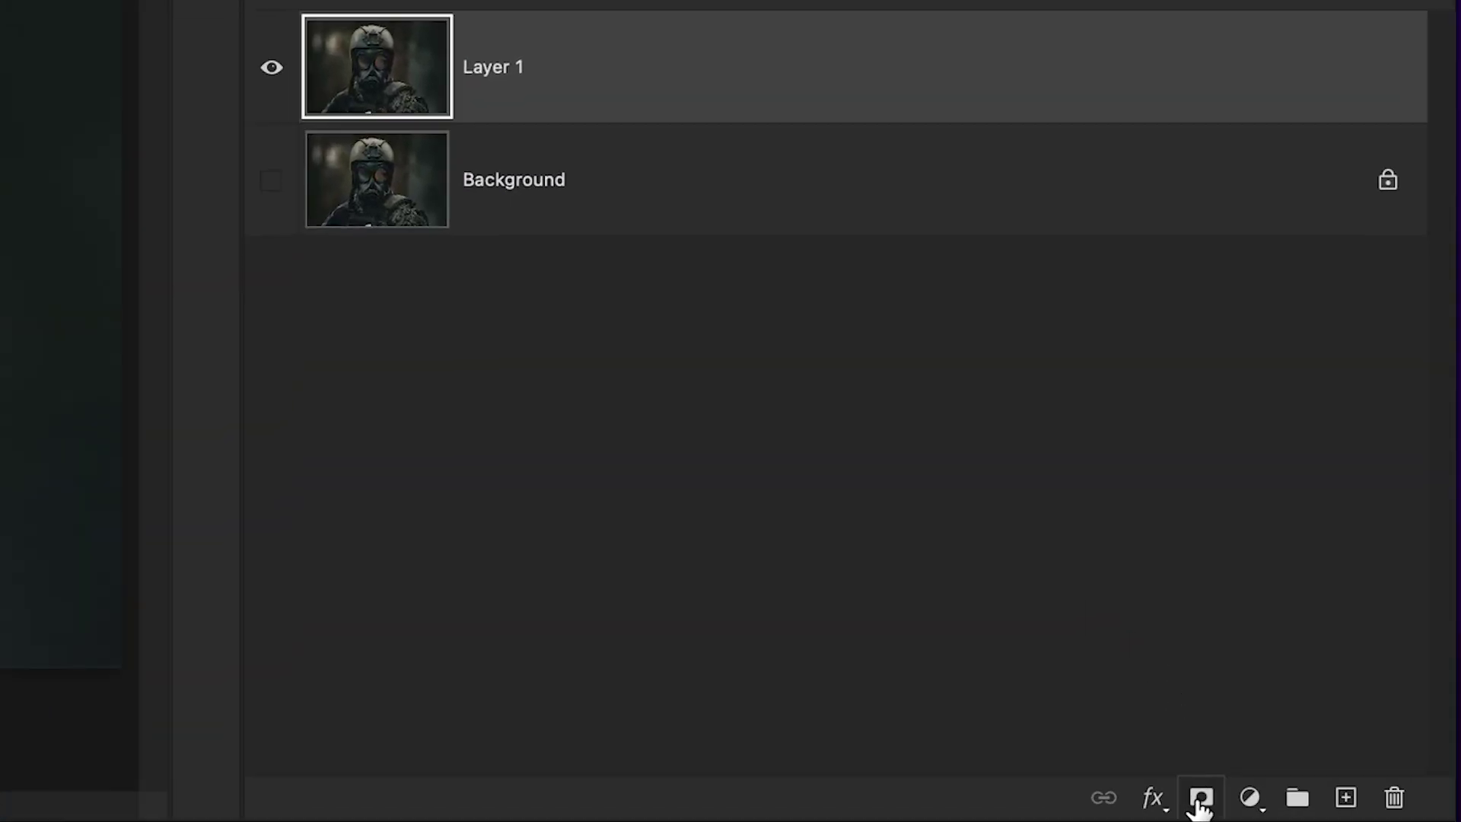
- Mask Layer 1 to the soldier selection and desaturate the layer's image
left_click(1198, 802)
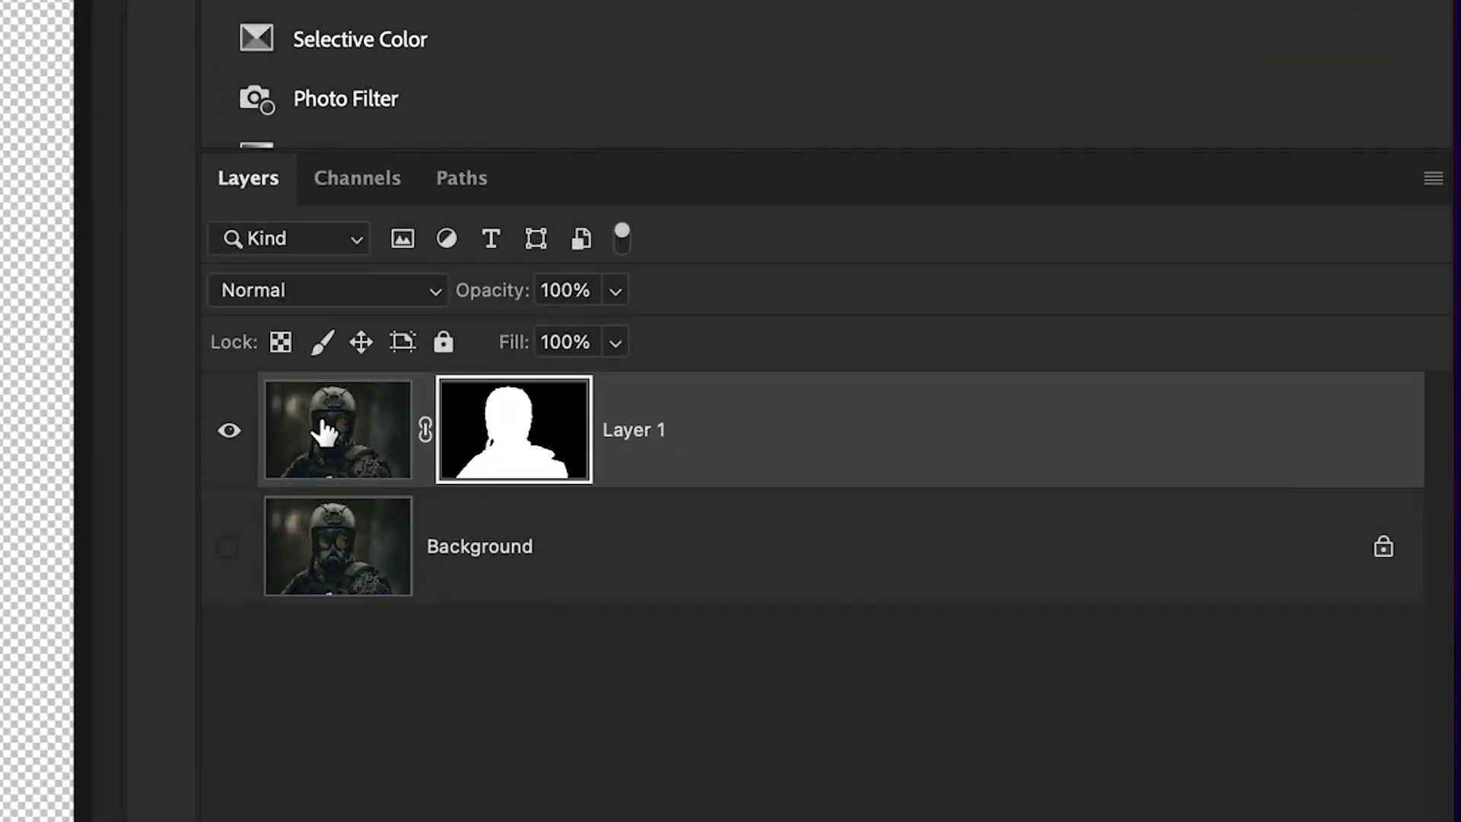
left_click(1105, 579)
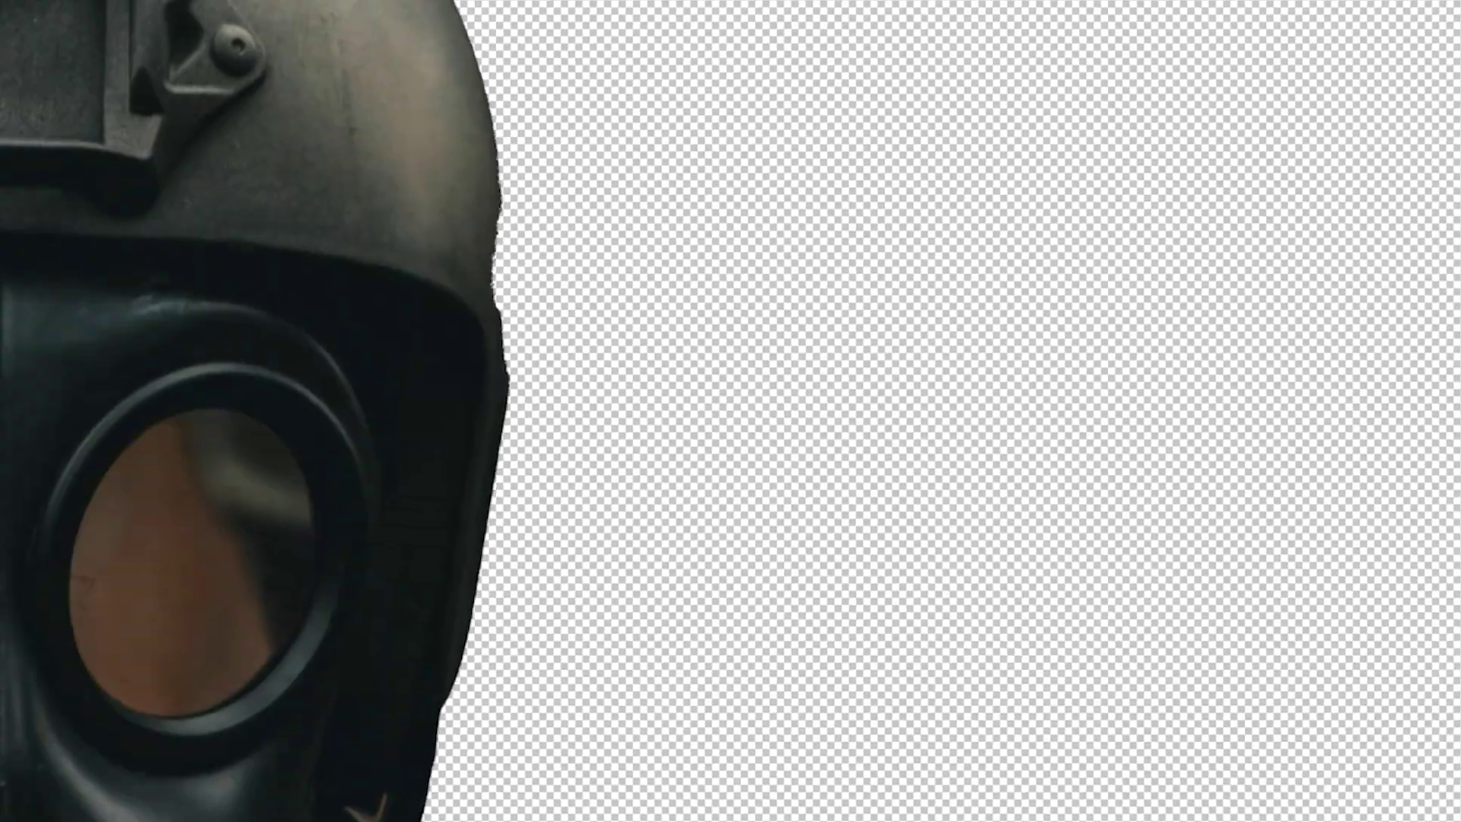
left_click(521, 17)
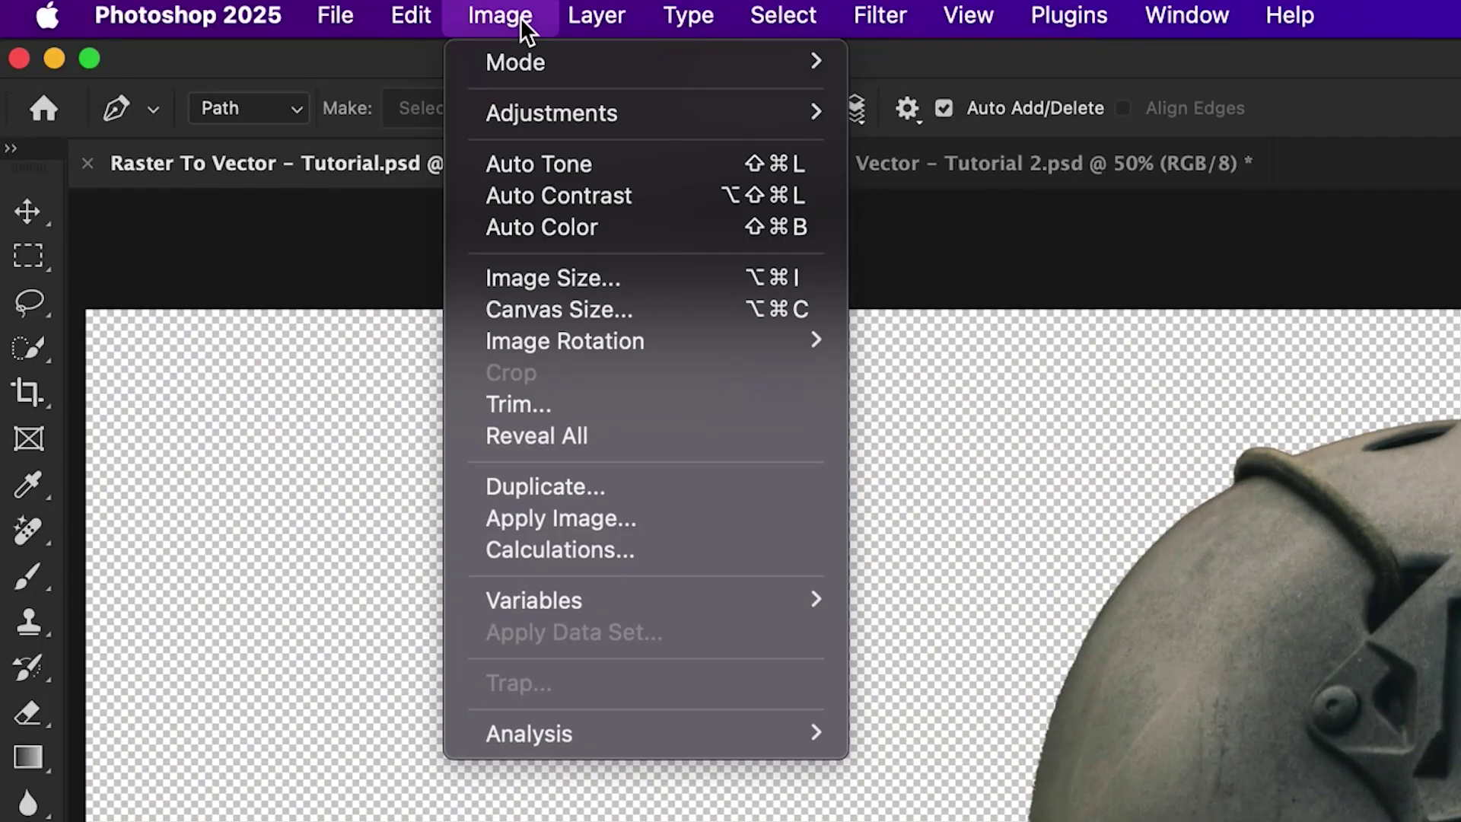
mouse_move(559, 110)
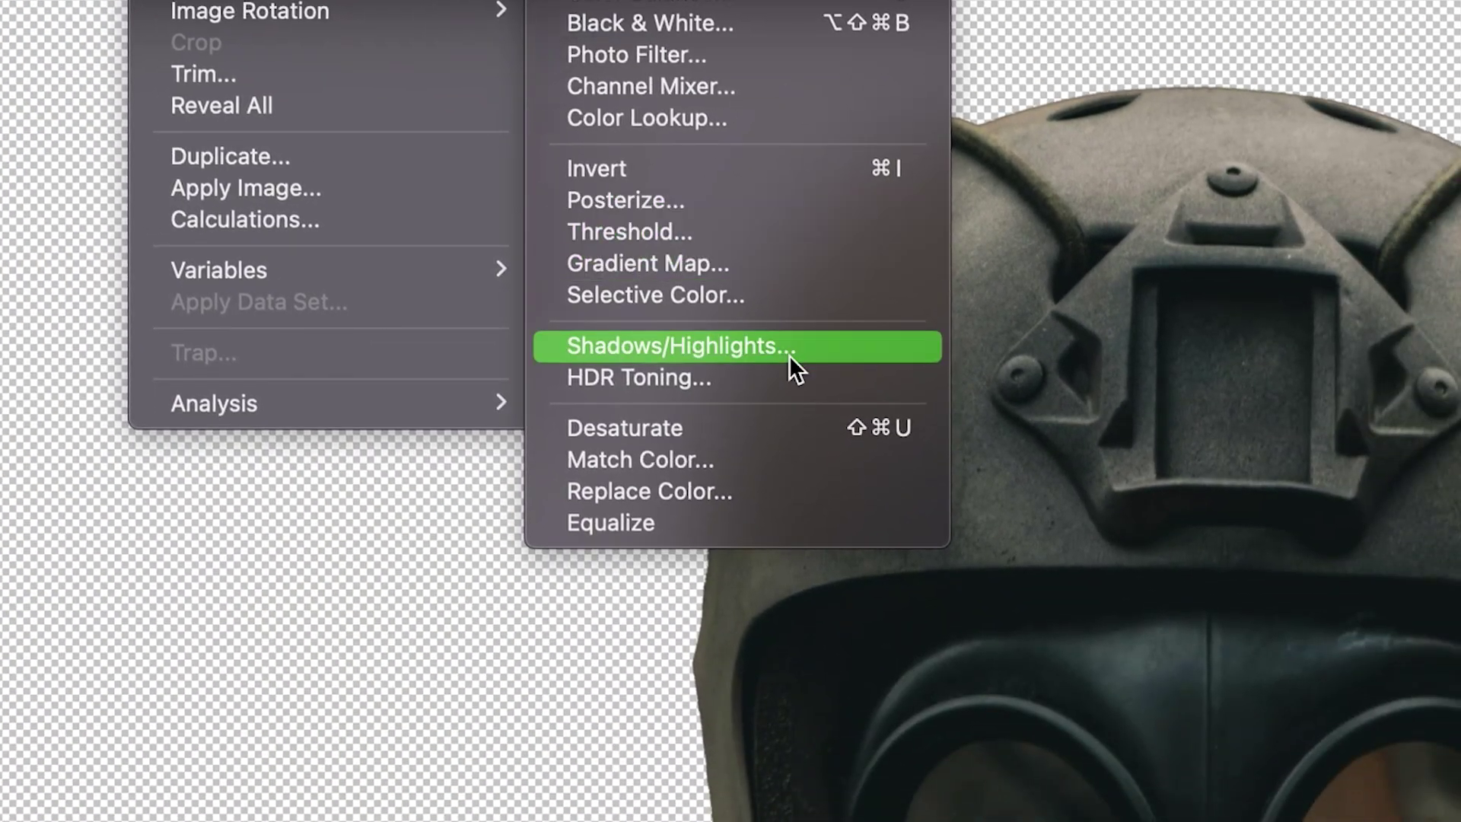
left_click(786, 425)
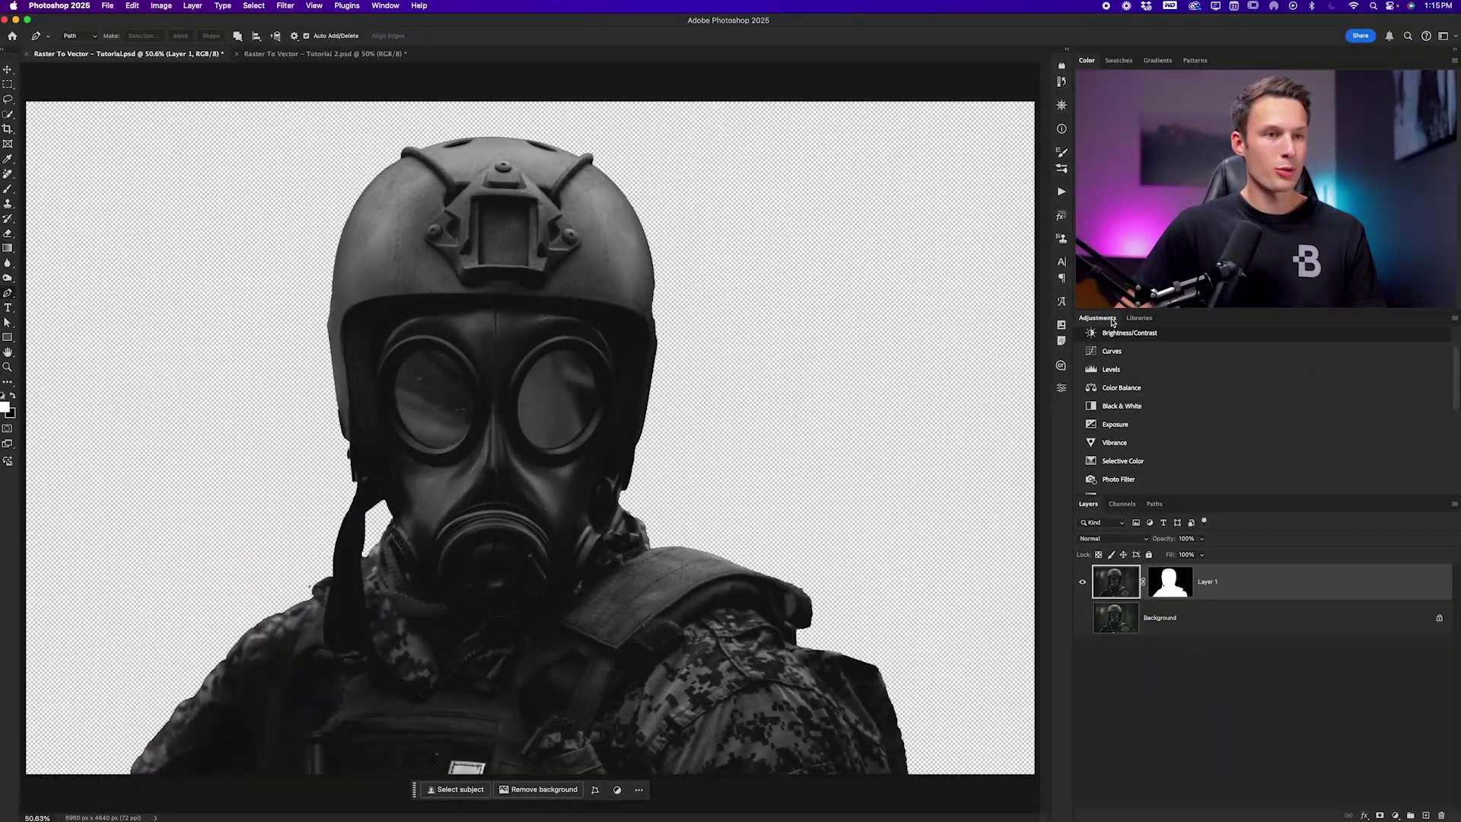
- Add a Posterize adjustment layer and lower its levels until the soldier is pure black and white
scroll(721, 337, "down", 10)
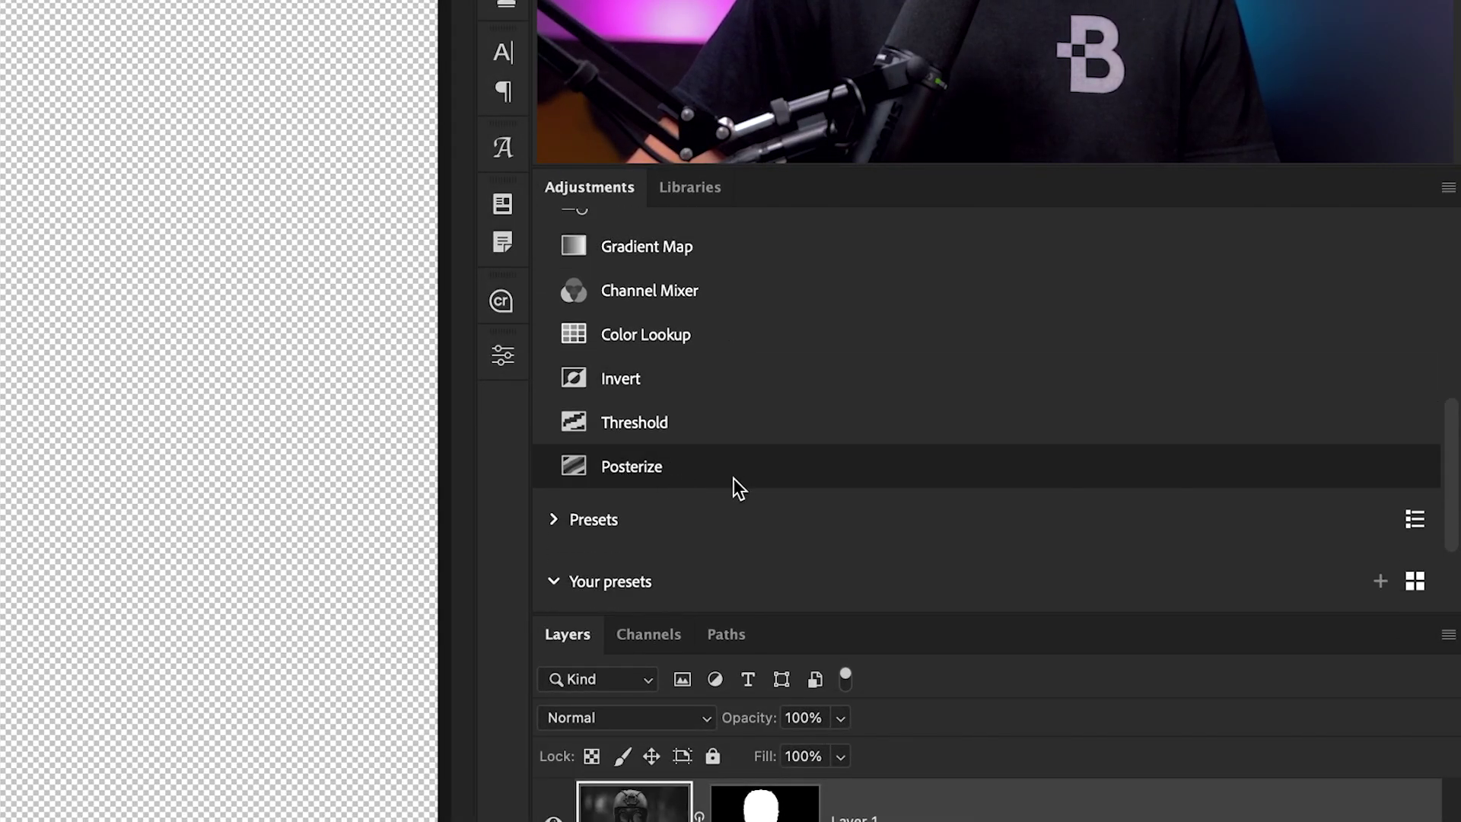
left_click(733, 478)
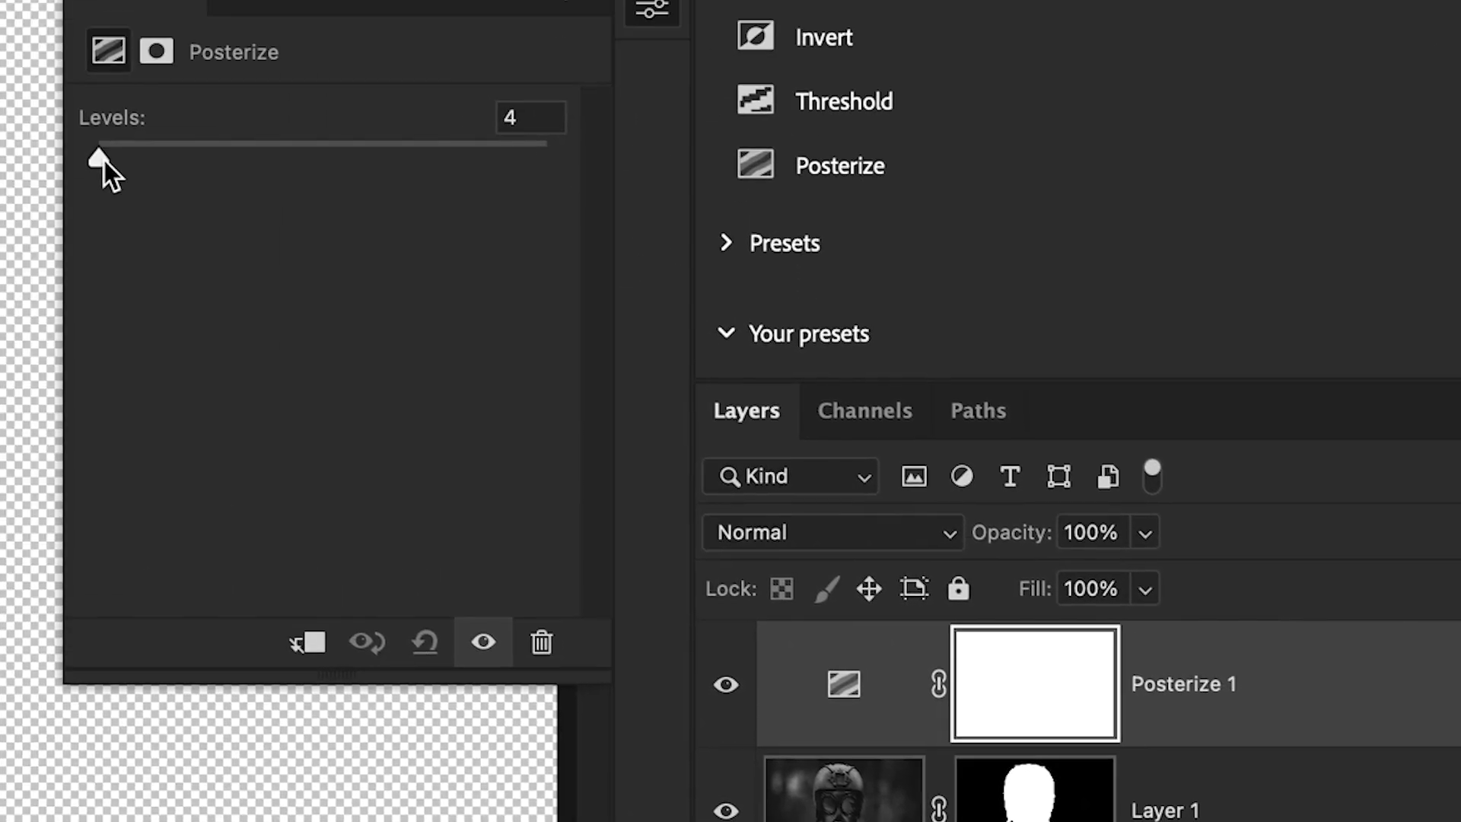
left_click_drag(101, 164, 127, 164)
left_click_drag(311, 267, 287, 267)
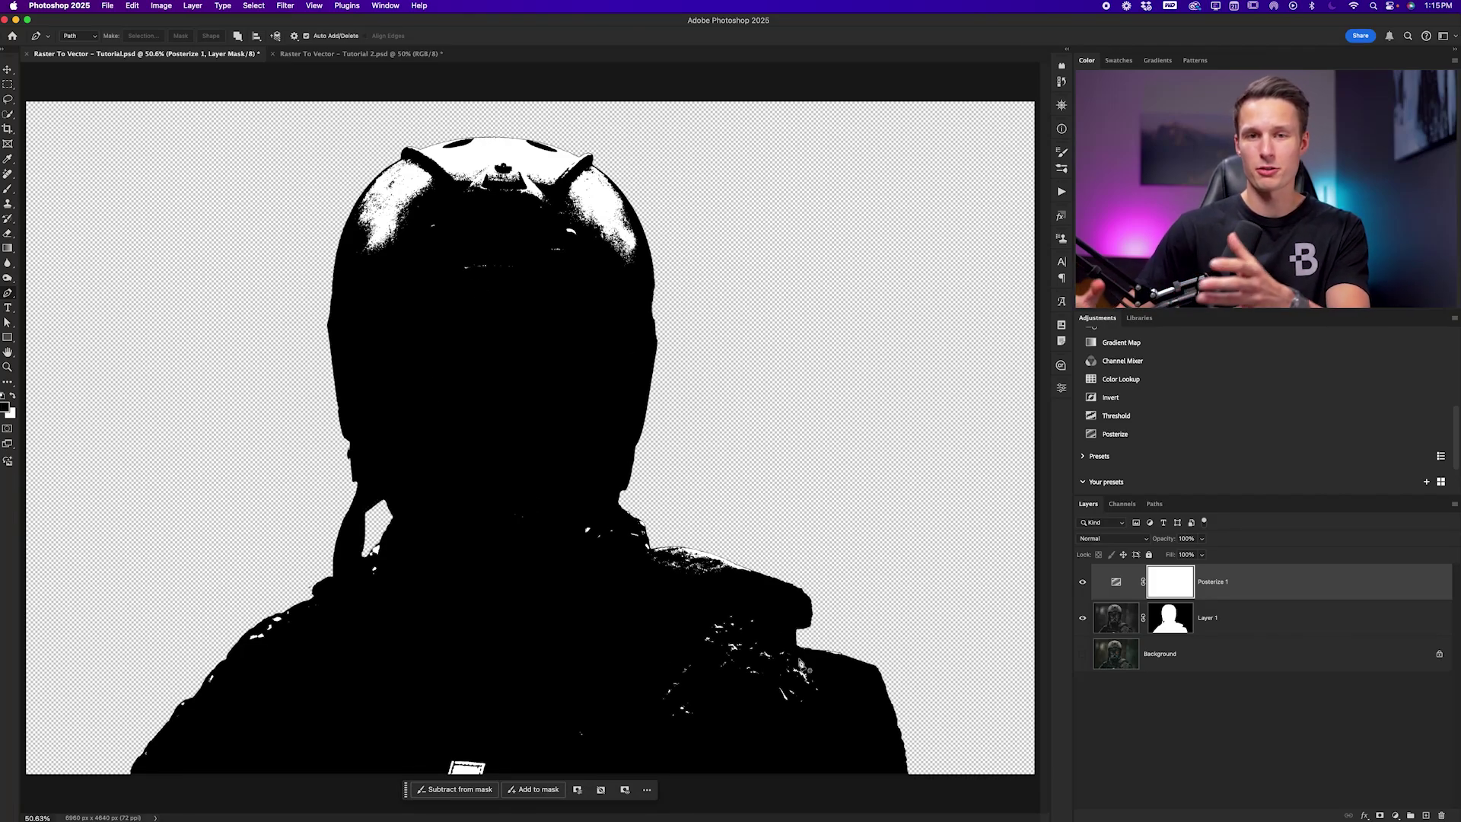
- Add a Levels adjustment layer directly above Layer 1 and set its white input level to 101
left_click(1300, 618)
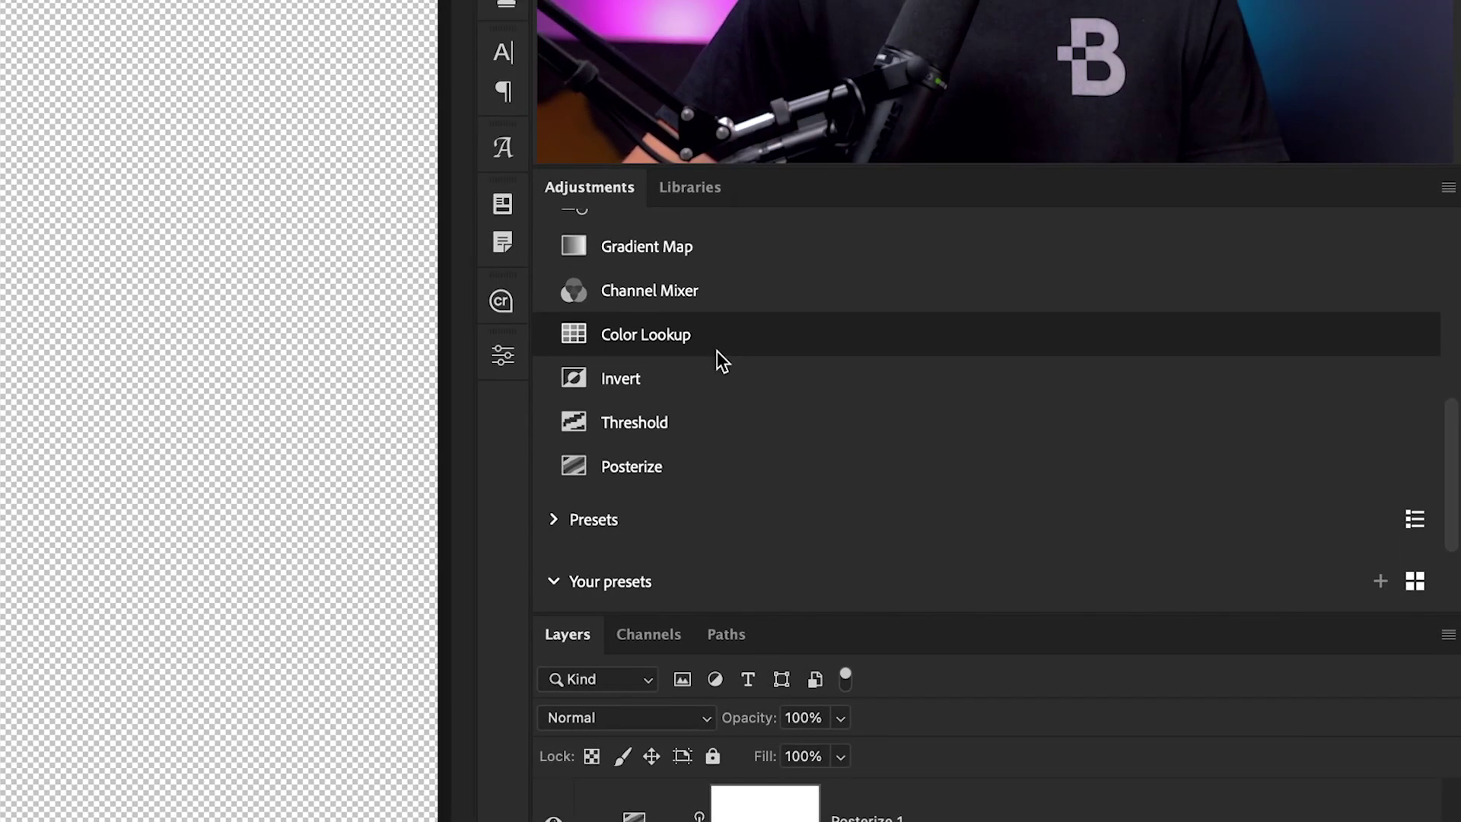
scroll(716, 350, "up", 2)
scroll(717, 350, "up", 5)
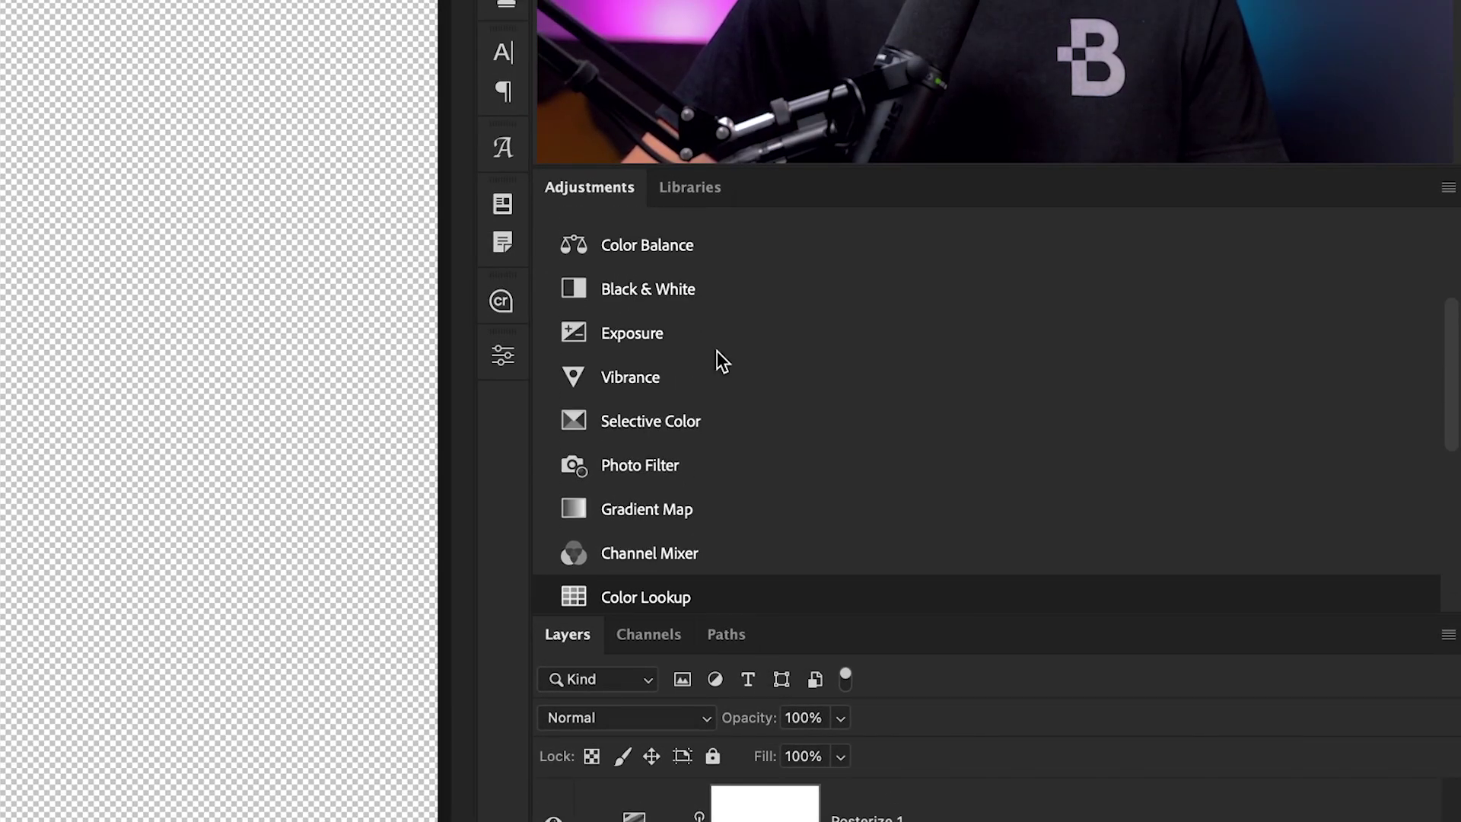
left_click(652, 318)
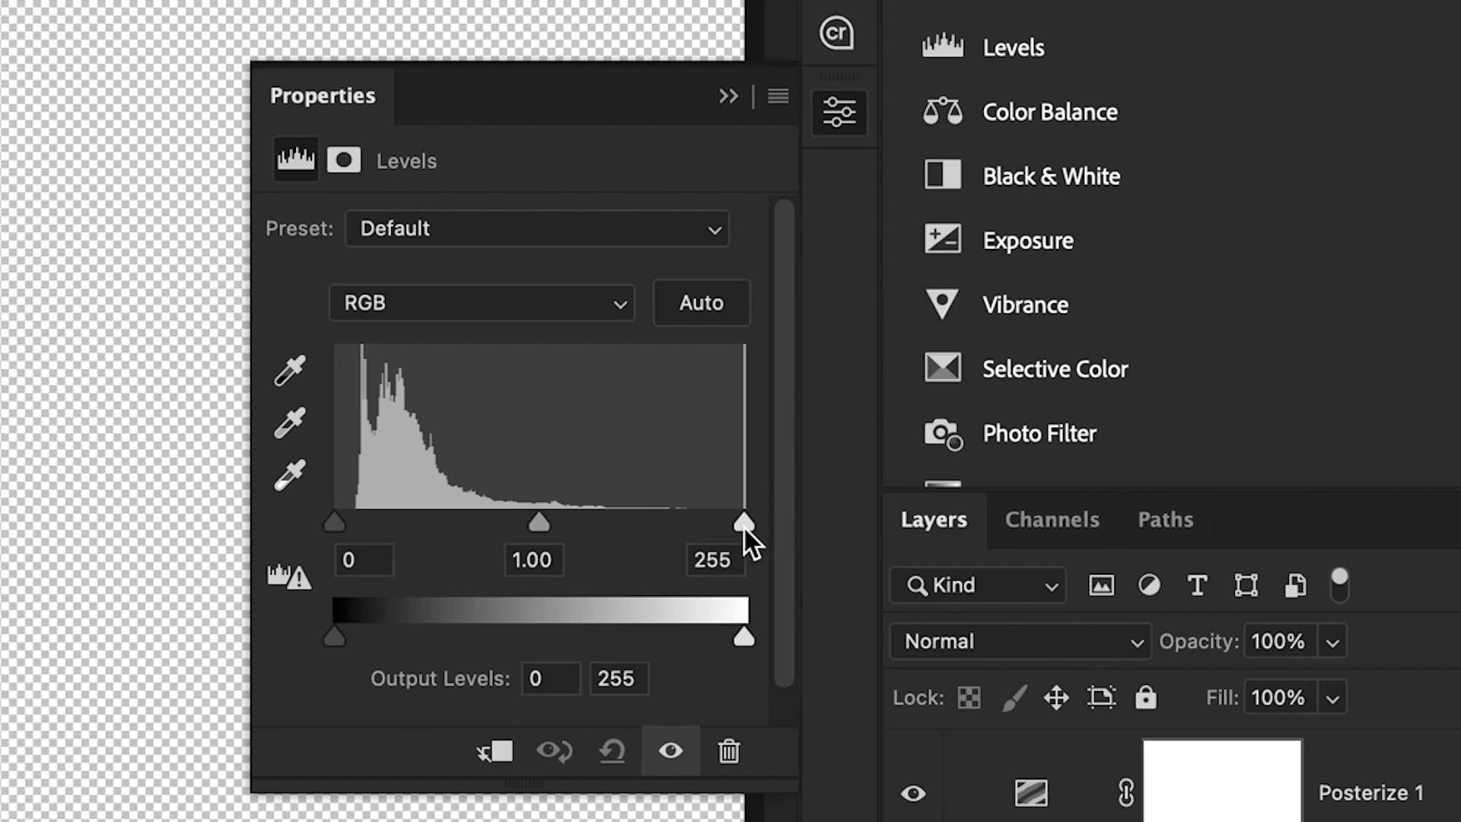
left_click_drag(744, 528, 477, 526)
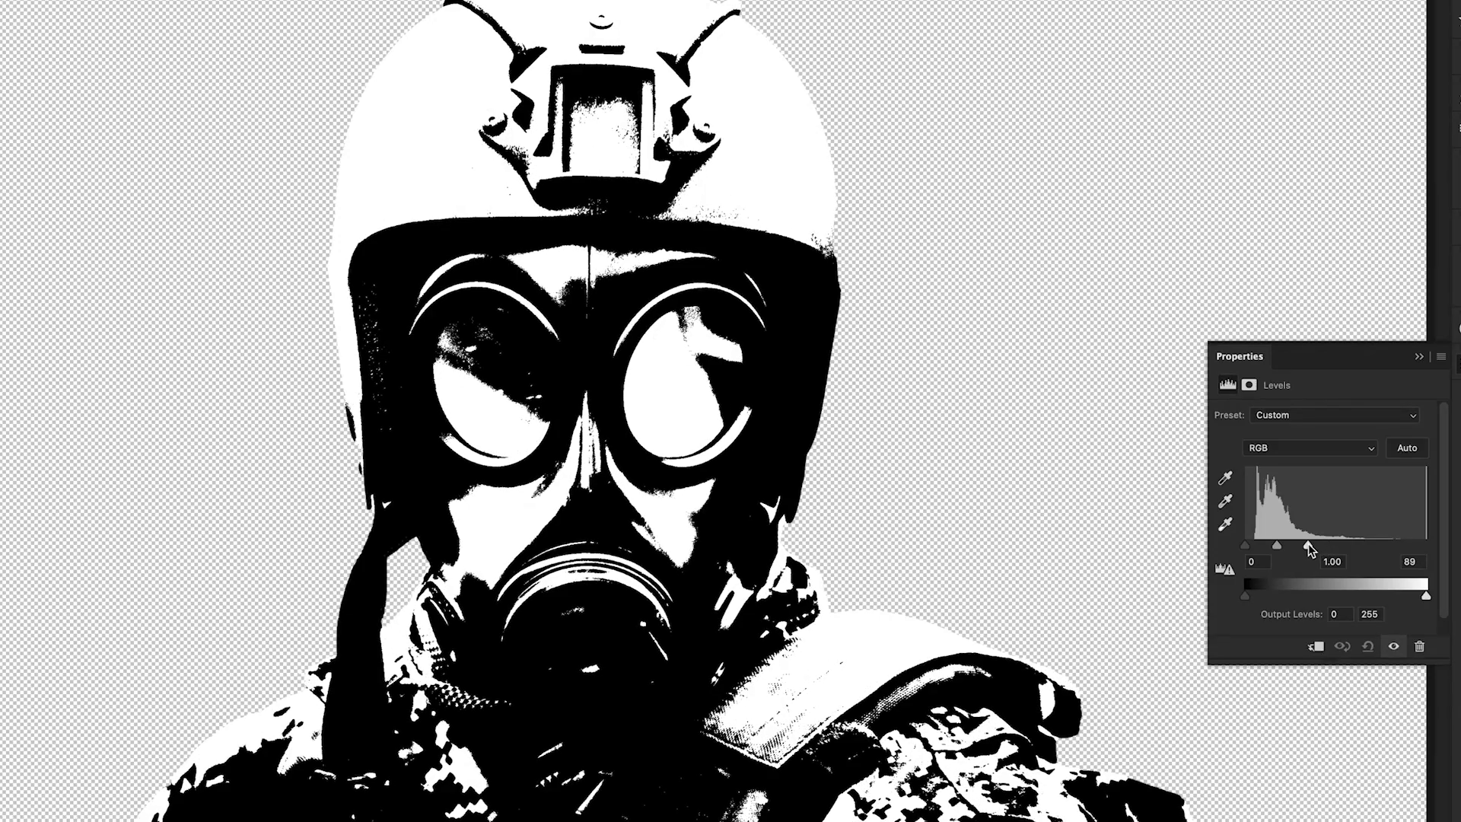
left_click_drag(1308, 544, 1315, 546)
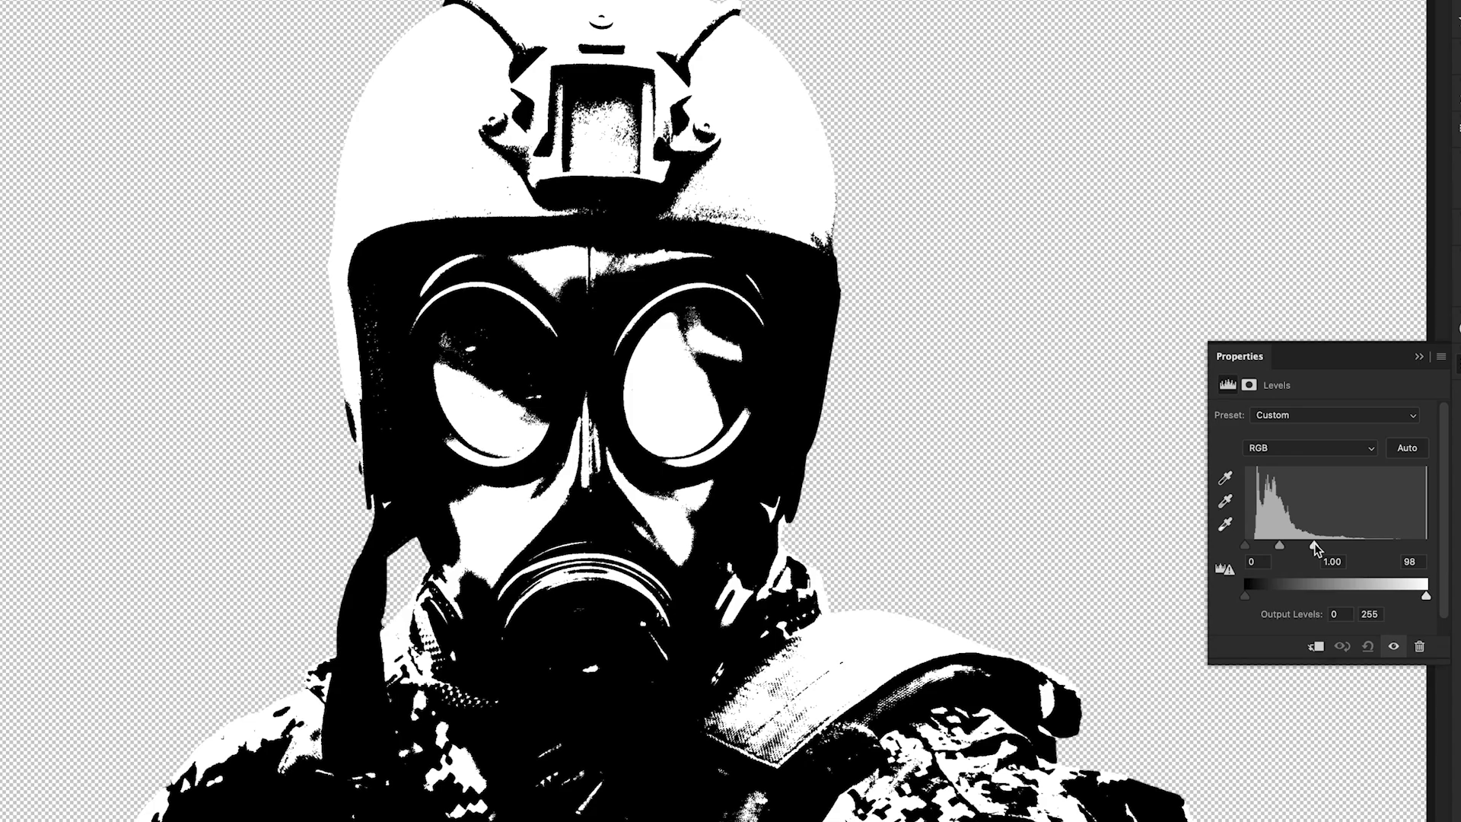
left_click_drag(1315, 545, 1320, 545)
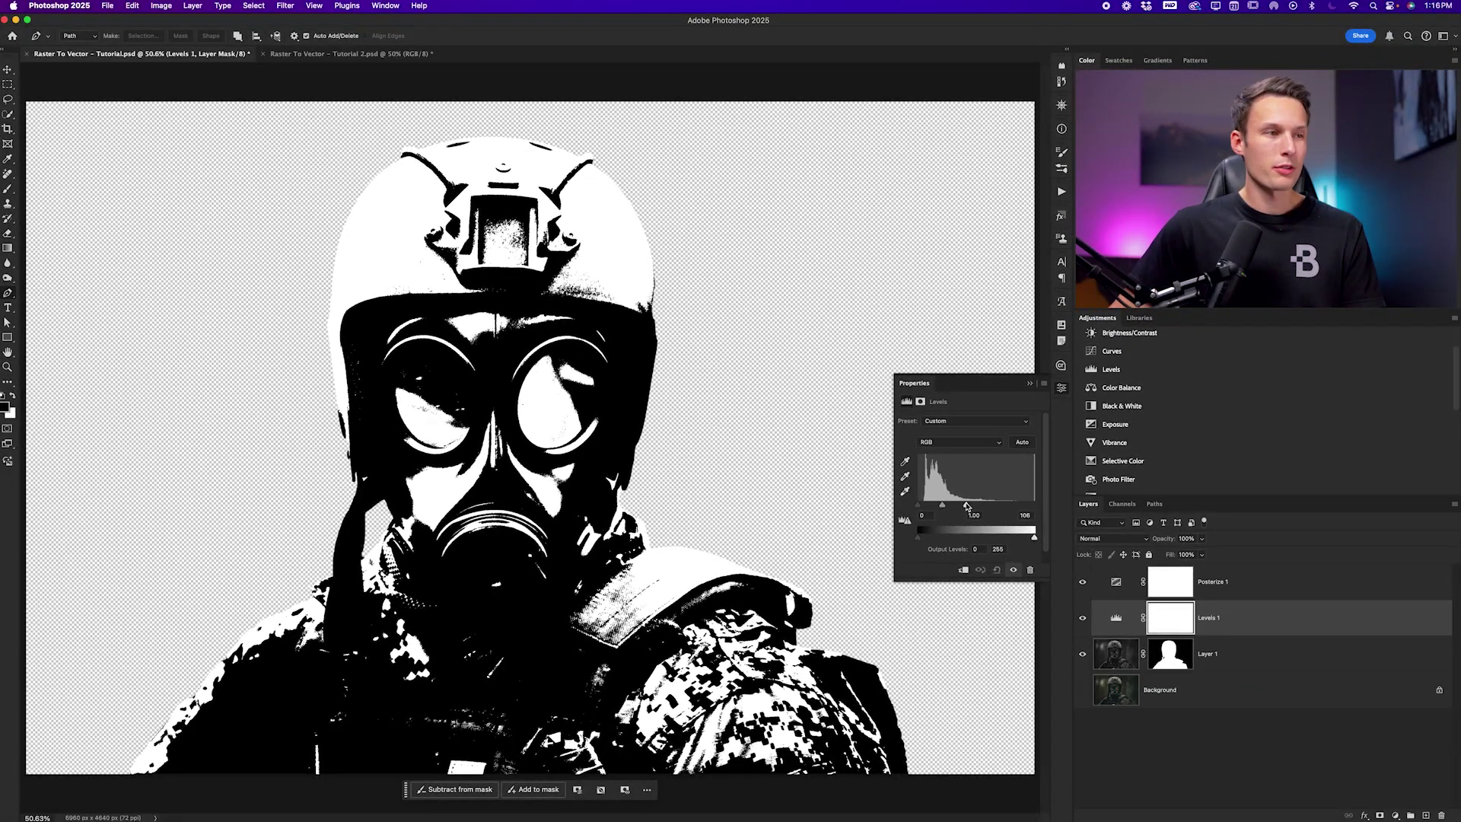
left_click_drag(966, 506, 965, 506)
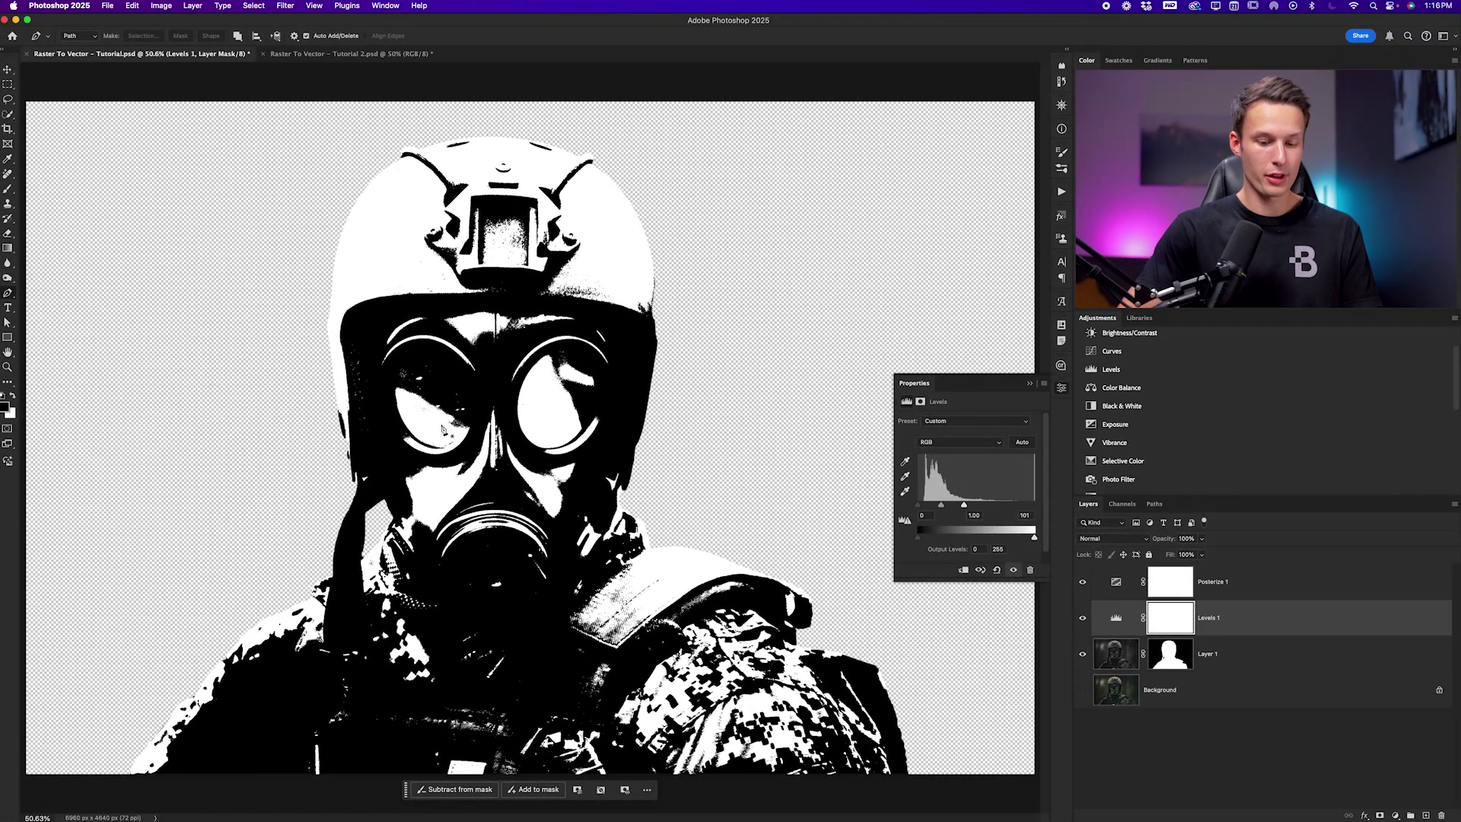
- Apply the Oil Paint filter to Layer 1's image with Stylization 8.4, Cleanliness 5.0, Scale 0.1 and Bristle Detail 0.0
key("super+plus")
key("super+plus")
key("super+plus")
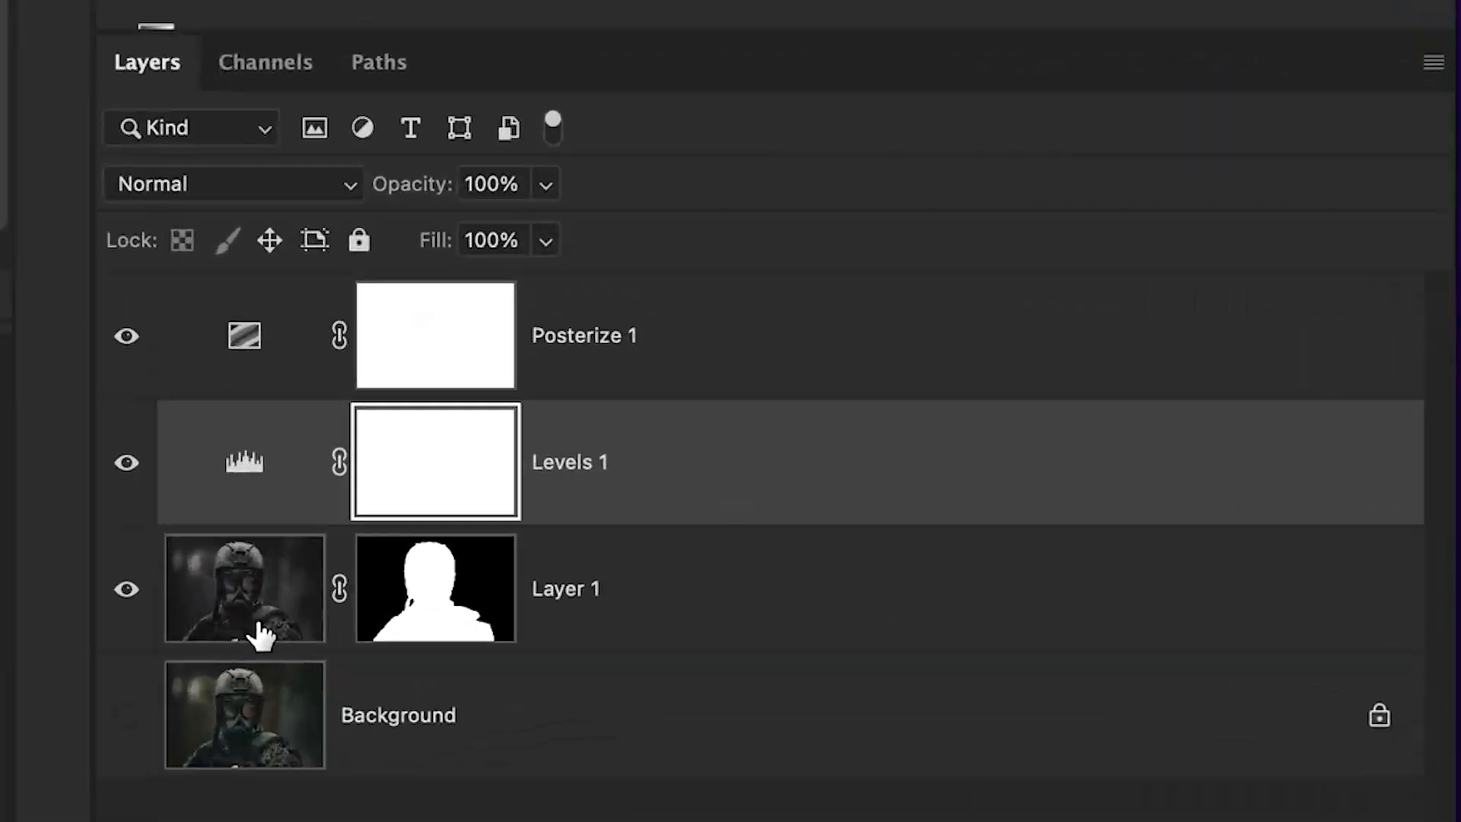
left_click(1088, 660)
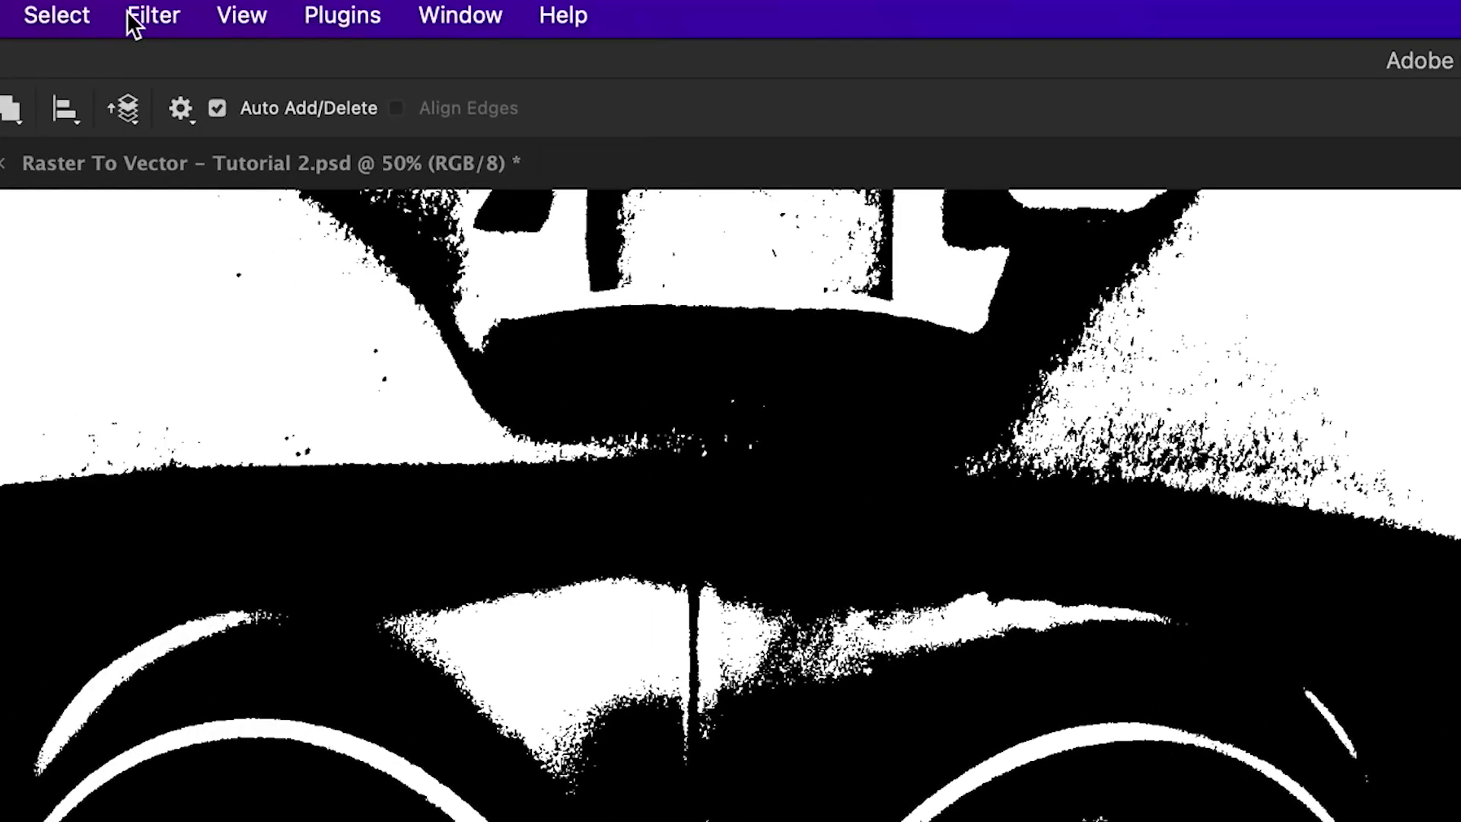
left_click(153, 12)
mouse_move(345, 547)
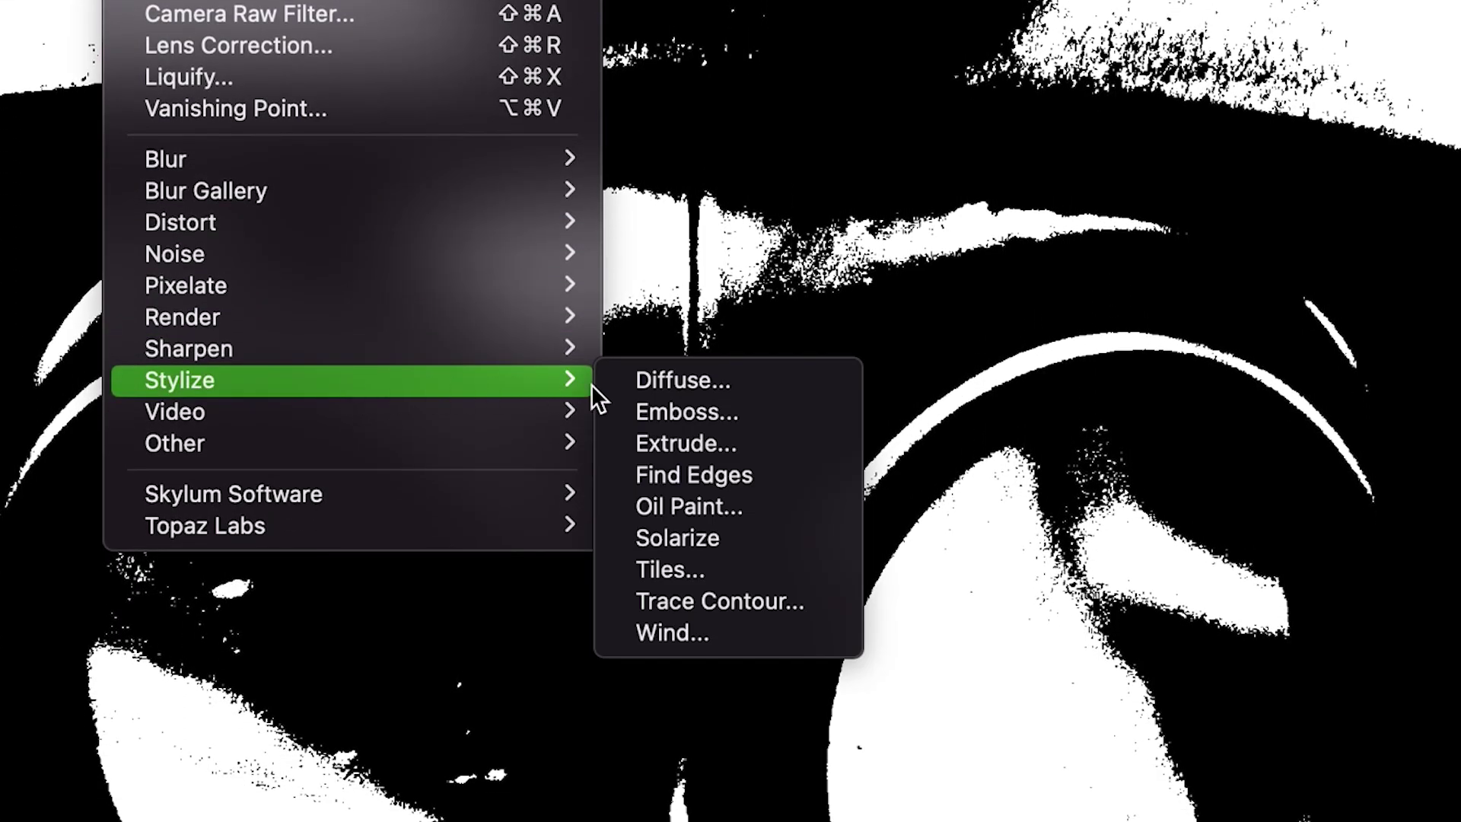
left_click(726, 673)
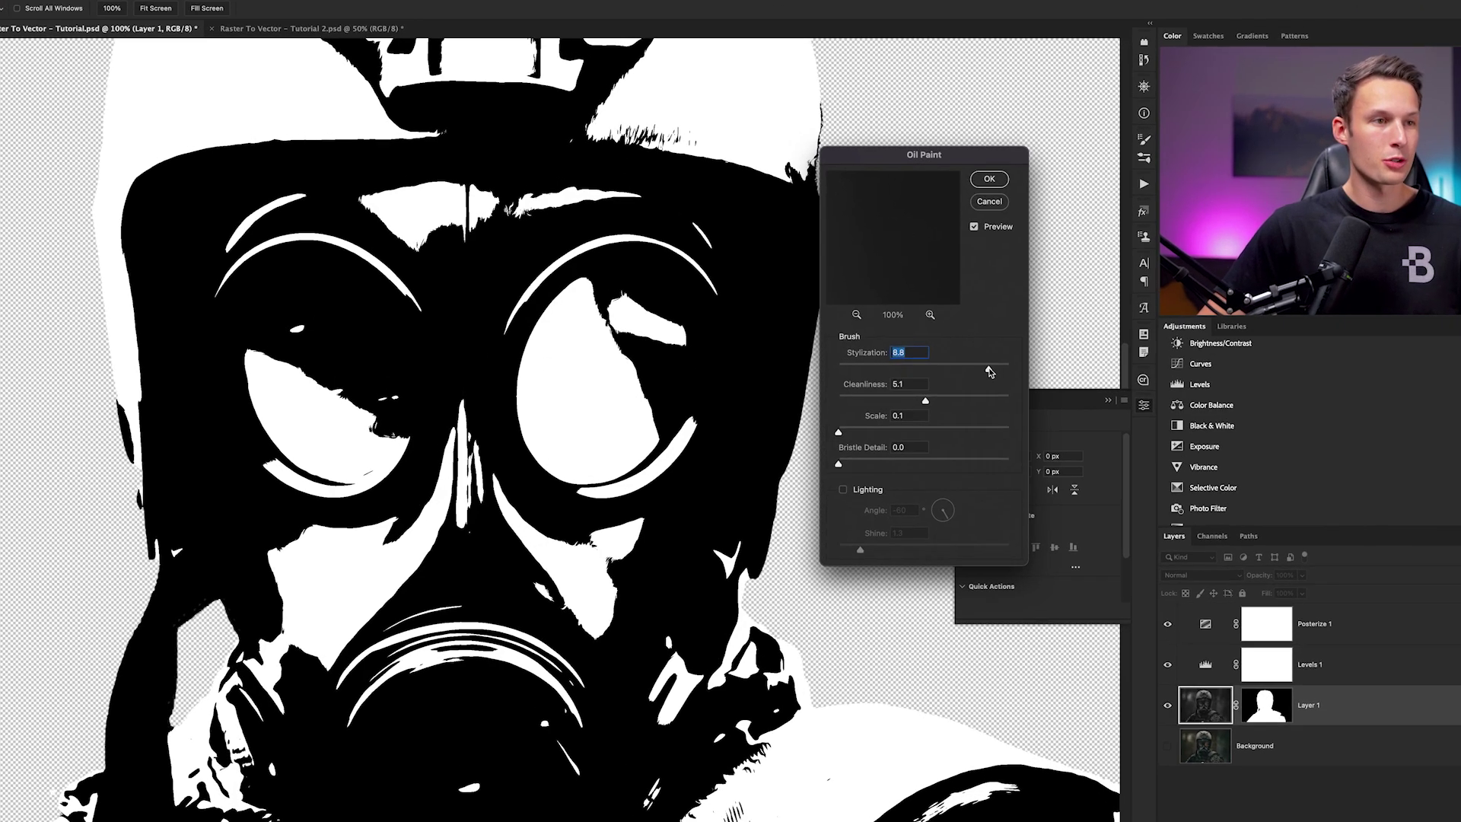
left_click_drag(926, 357, 921, 356)
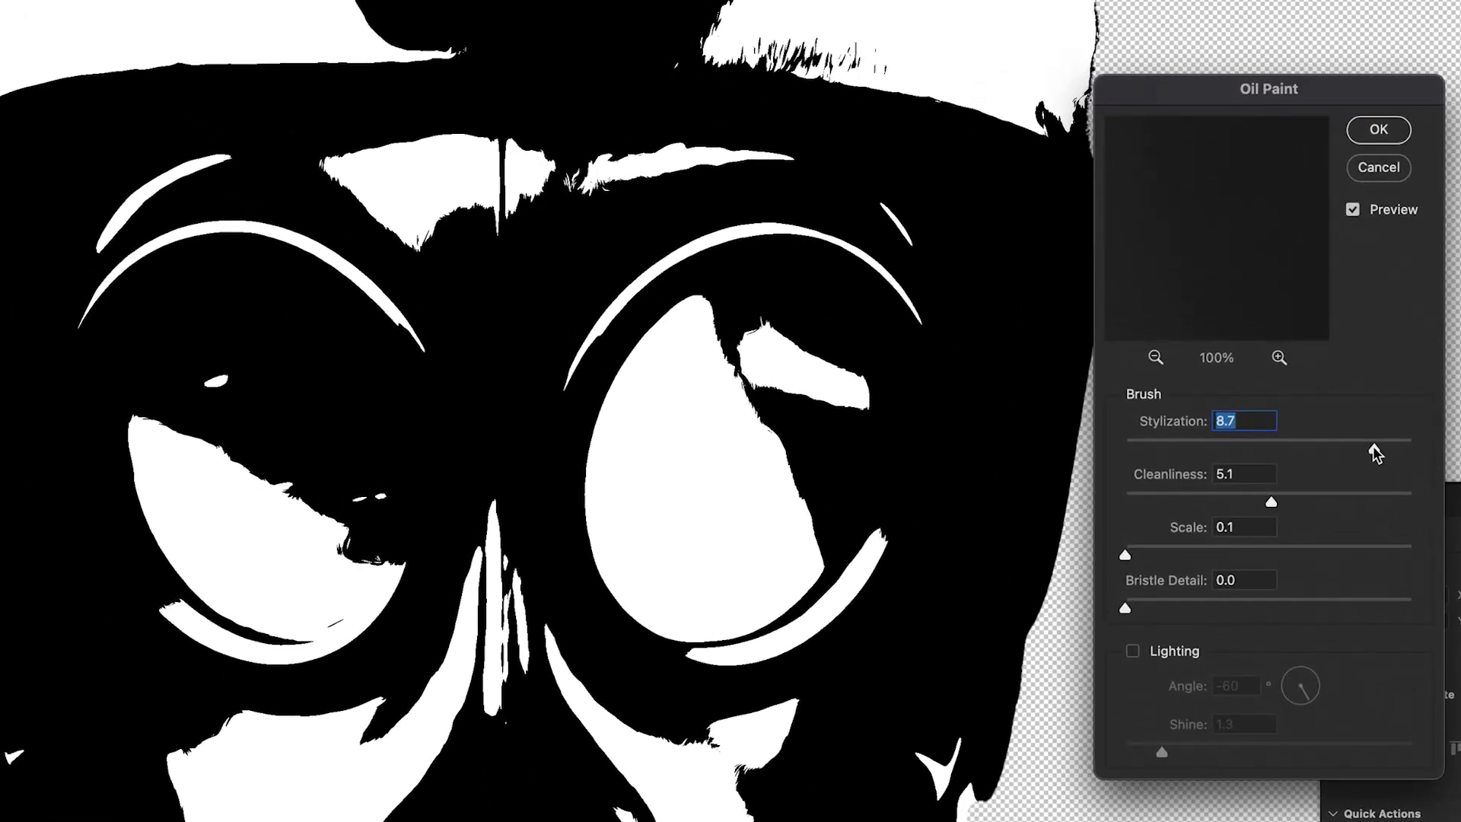
left_click_drag(1368, 453, 1367, 446)
left_click(1267, 501)
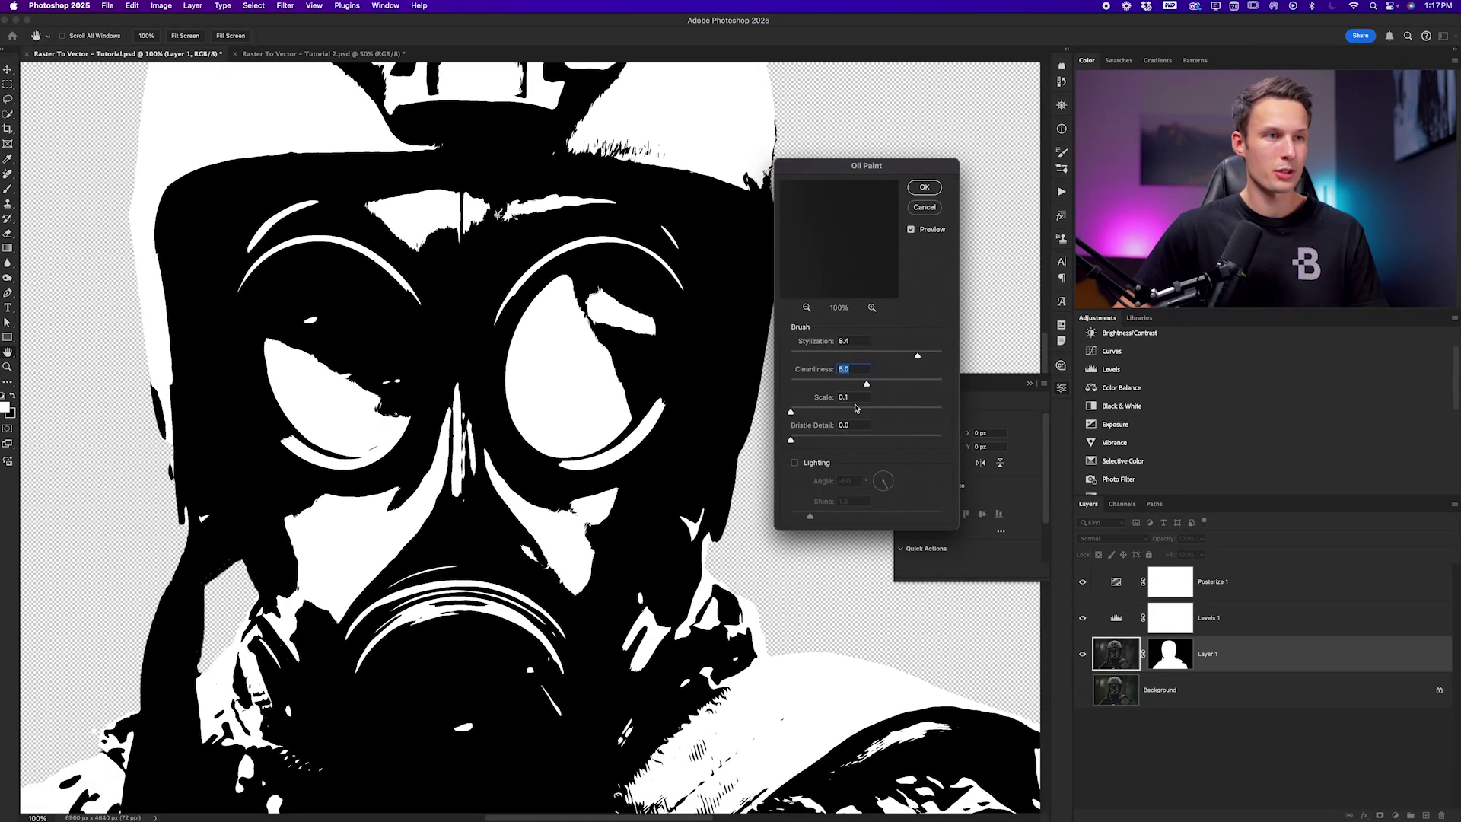
left_click(922, 189)
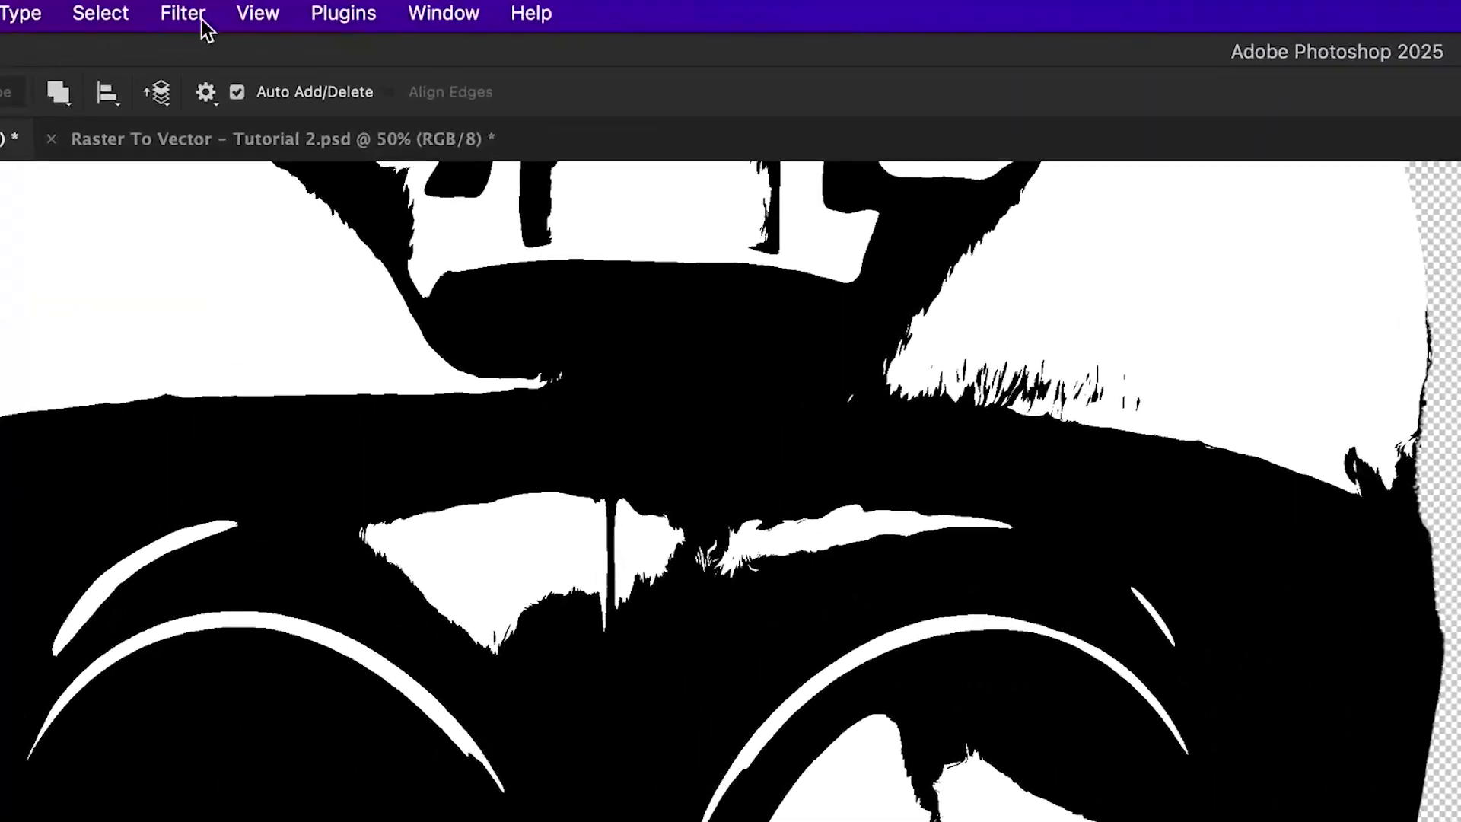
- Apply a Surface Blur to Layer 1's image with a radius of 9 pixels and a threshold of 61 levels
left_click(285, 5)
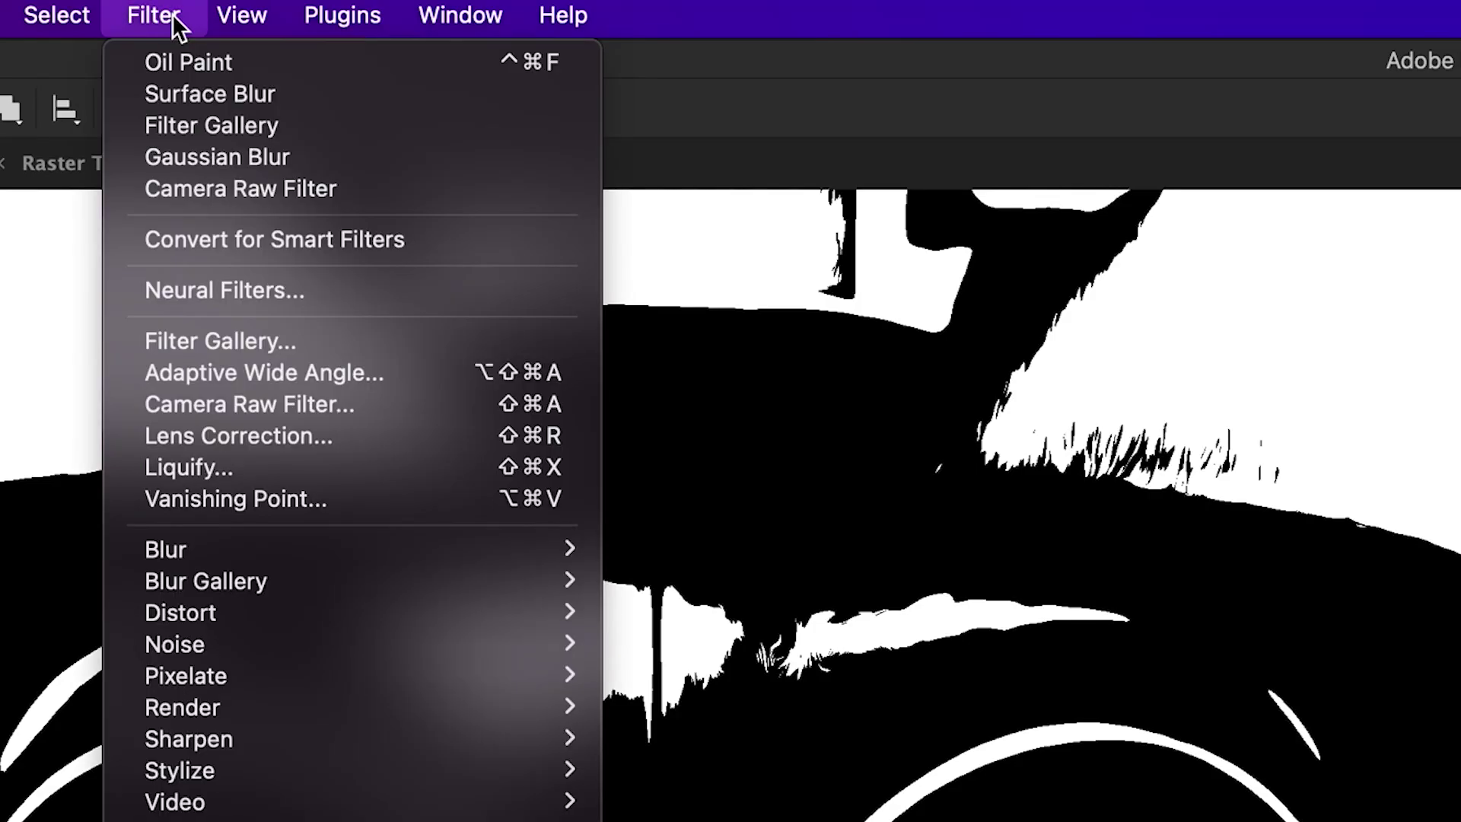
mouse_move(281, 555)
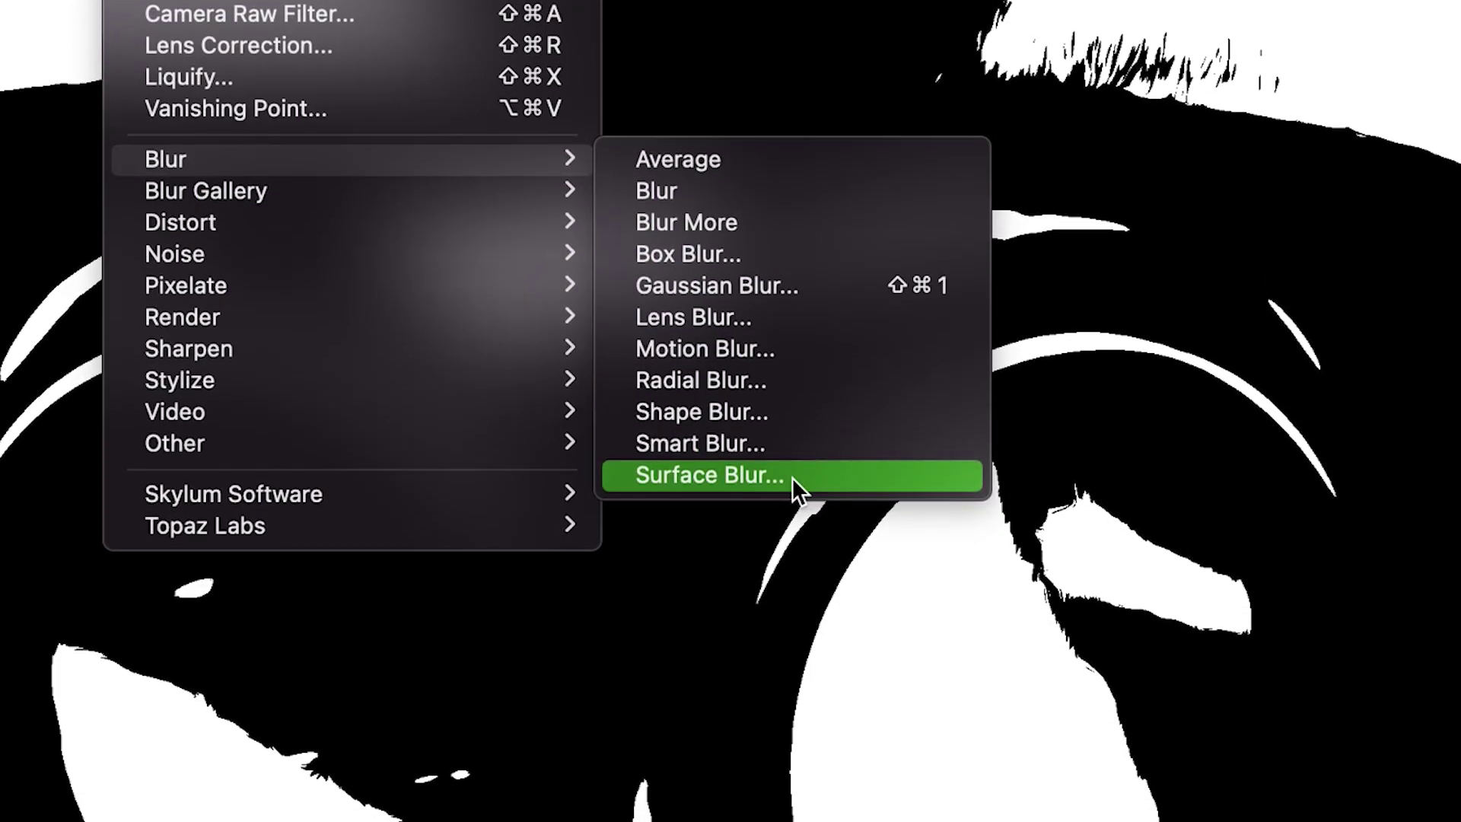
left_click(792, 477)
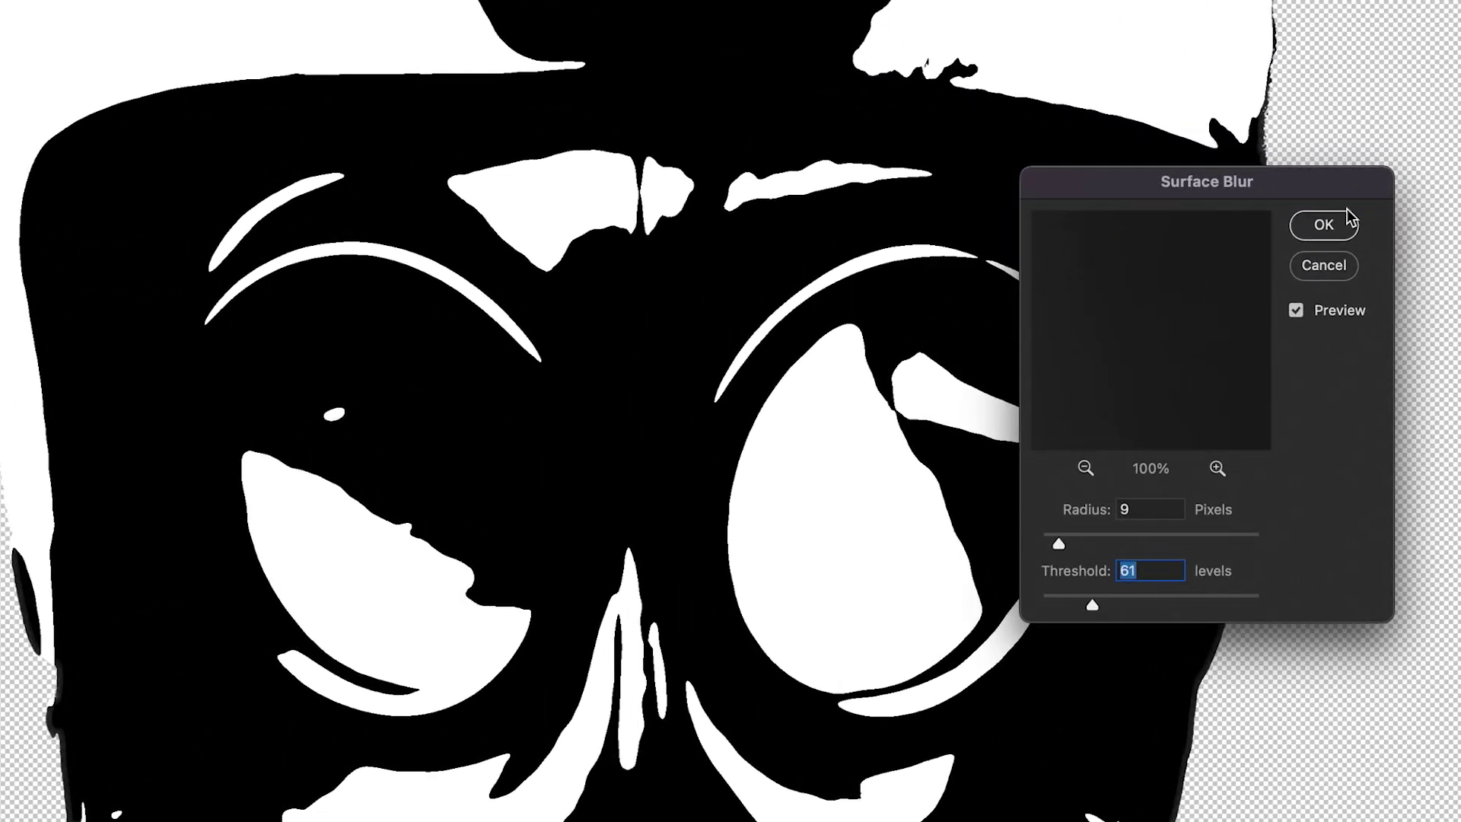
left_click(1323, 225)
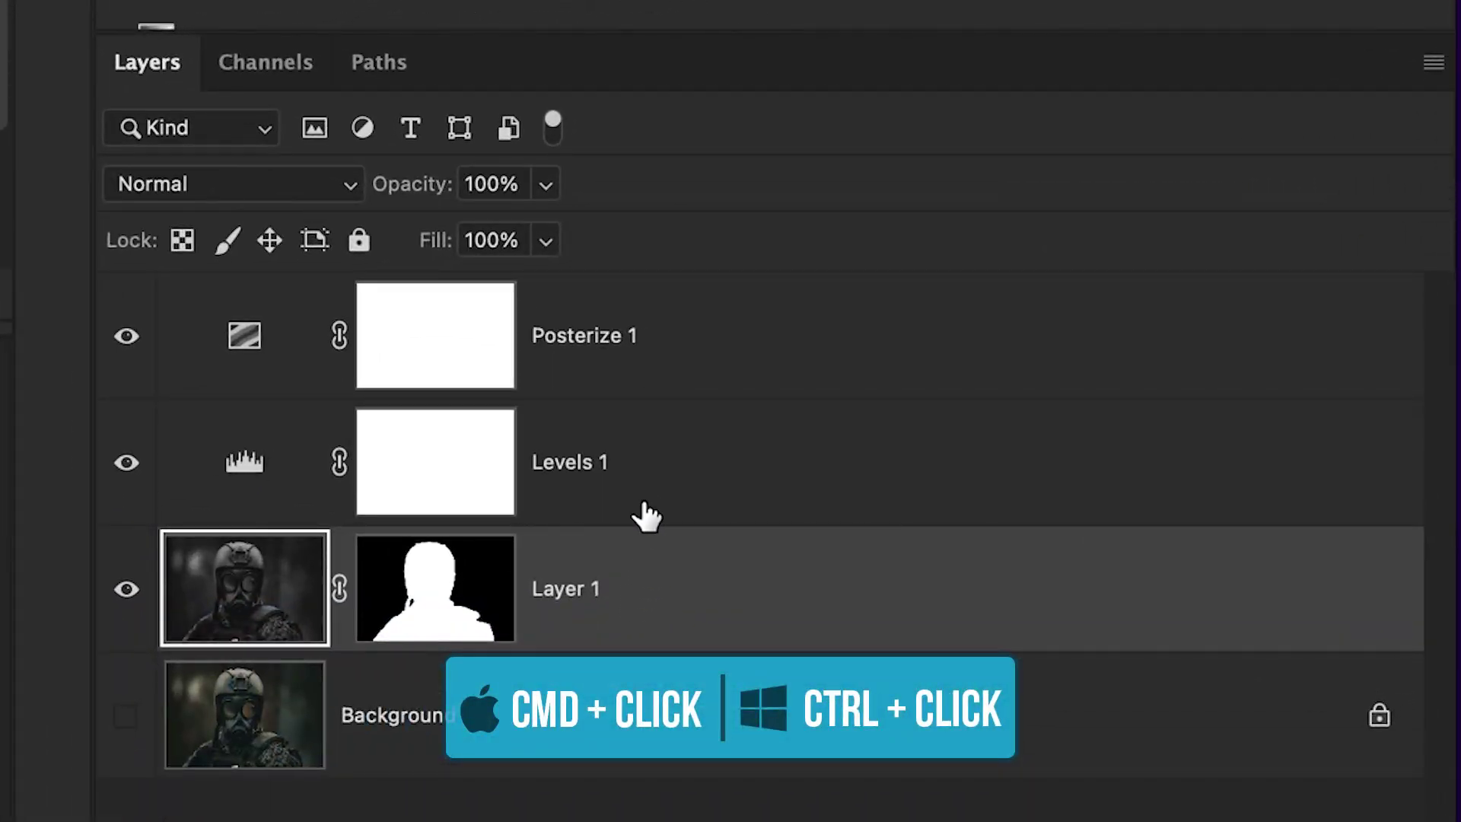
- Merge duplicates of Layer 1, Levels 1 and Posterize 1 into a single layer, and hide the three originals
left_click(1228, 625, "super")
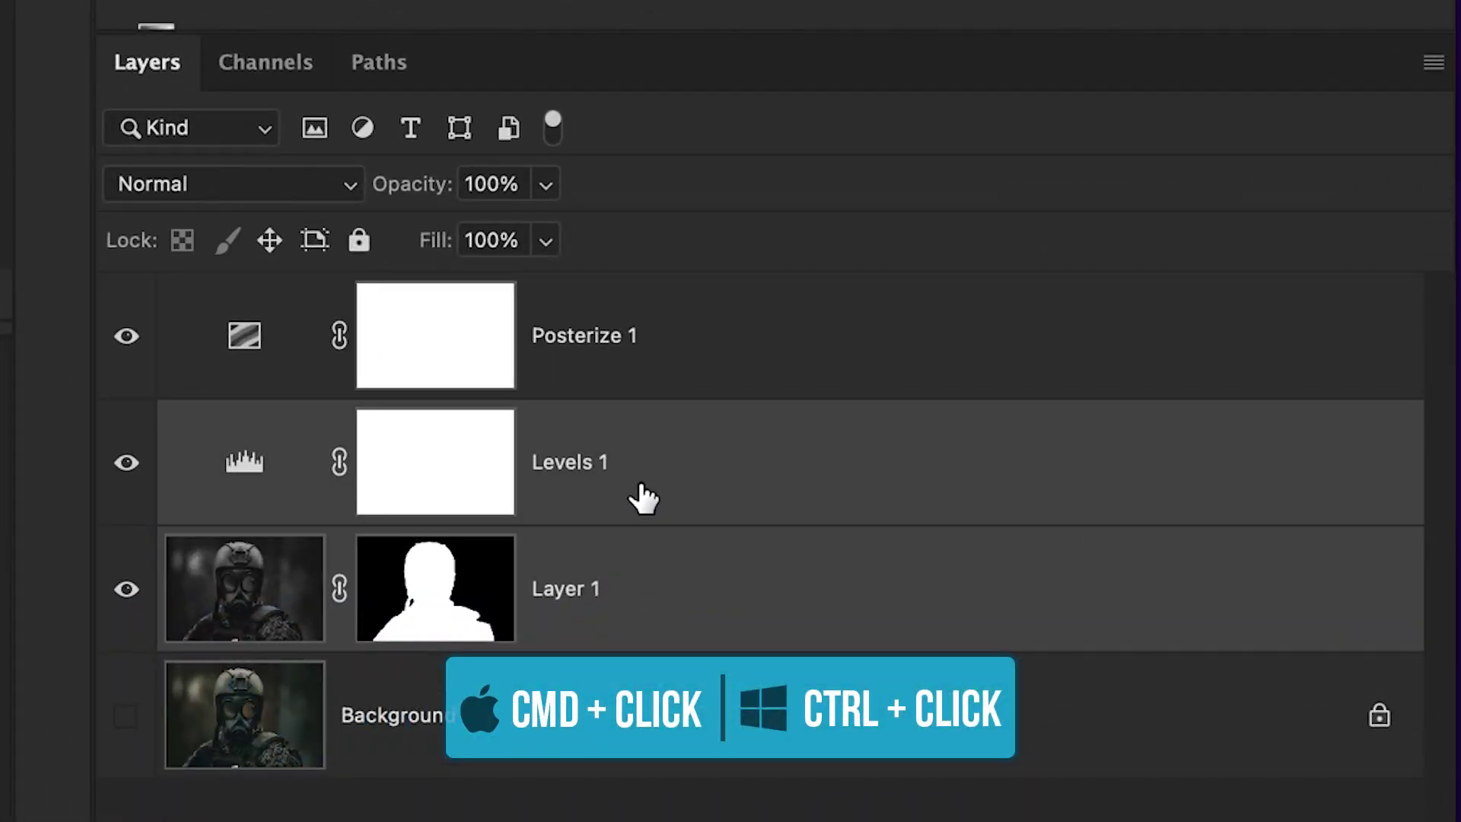
left_click(688, 352, "super")
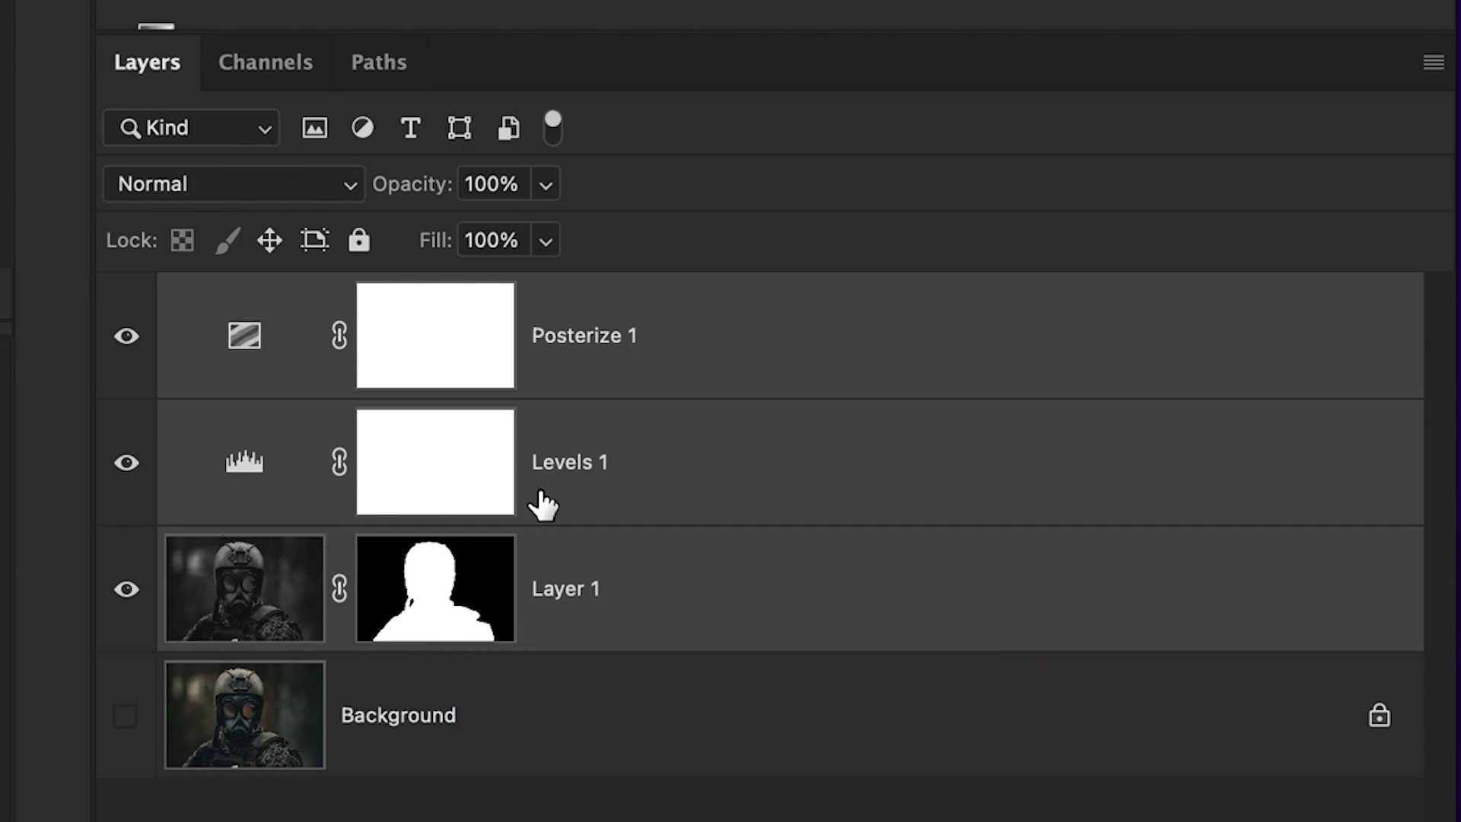
key("super+j")
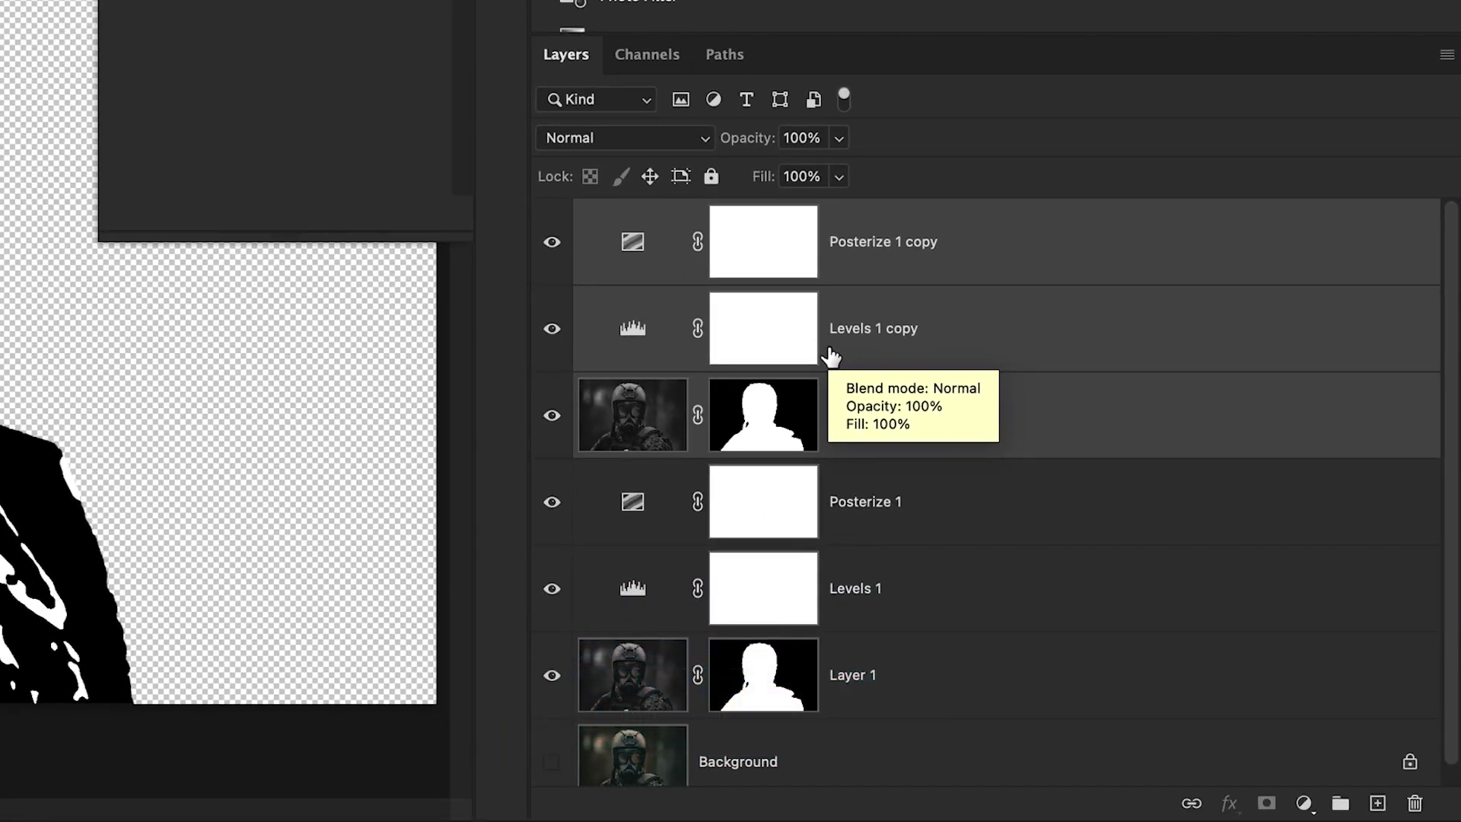
key("super+e")
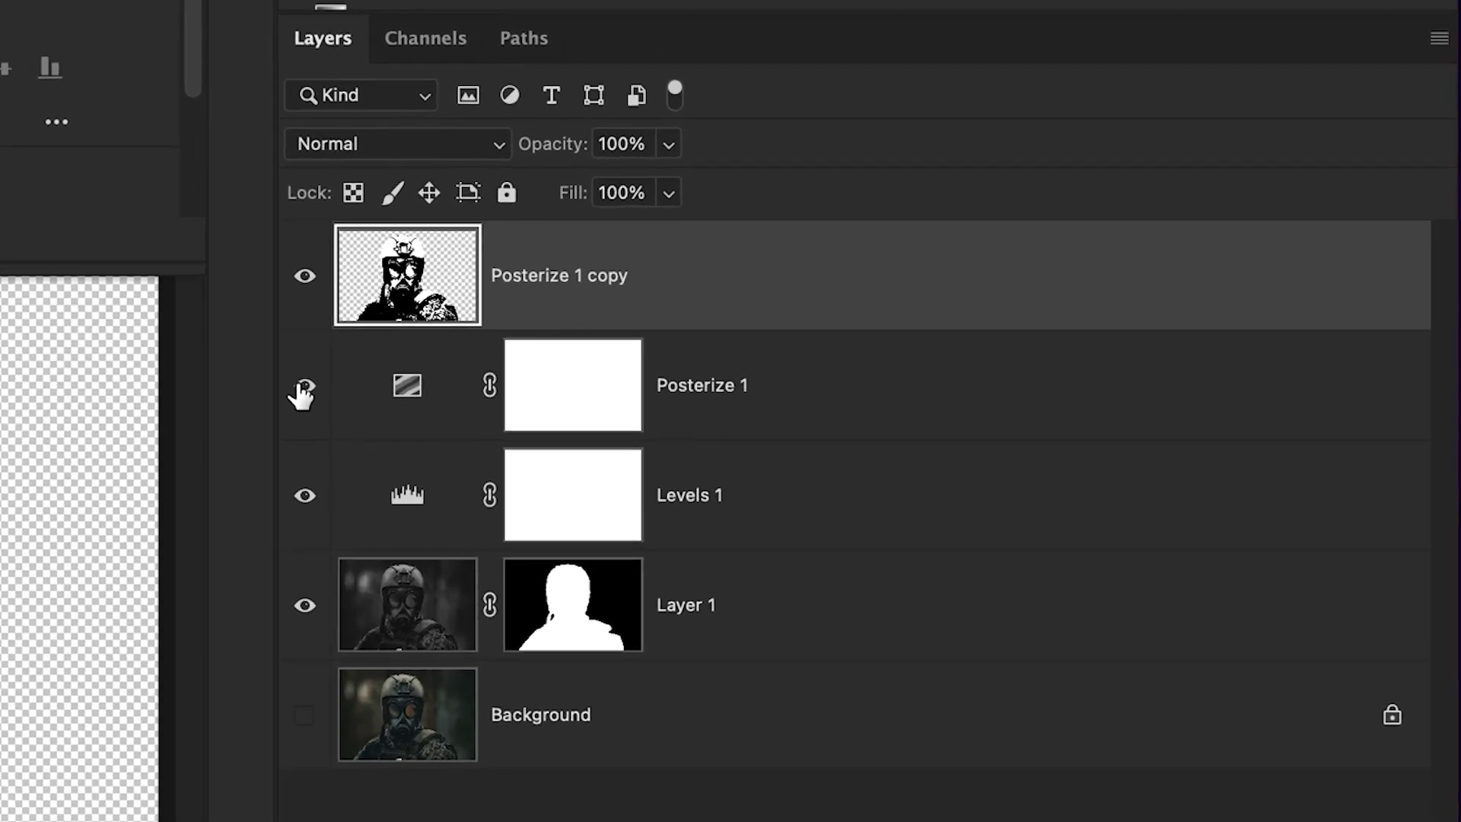
left_click_drag(552, 328, 556, 491)
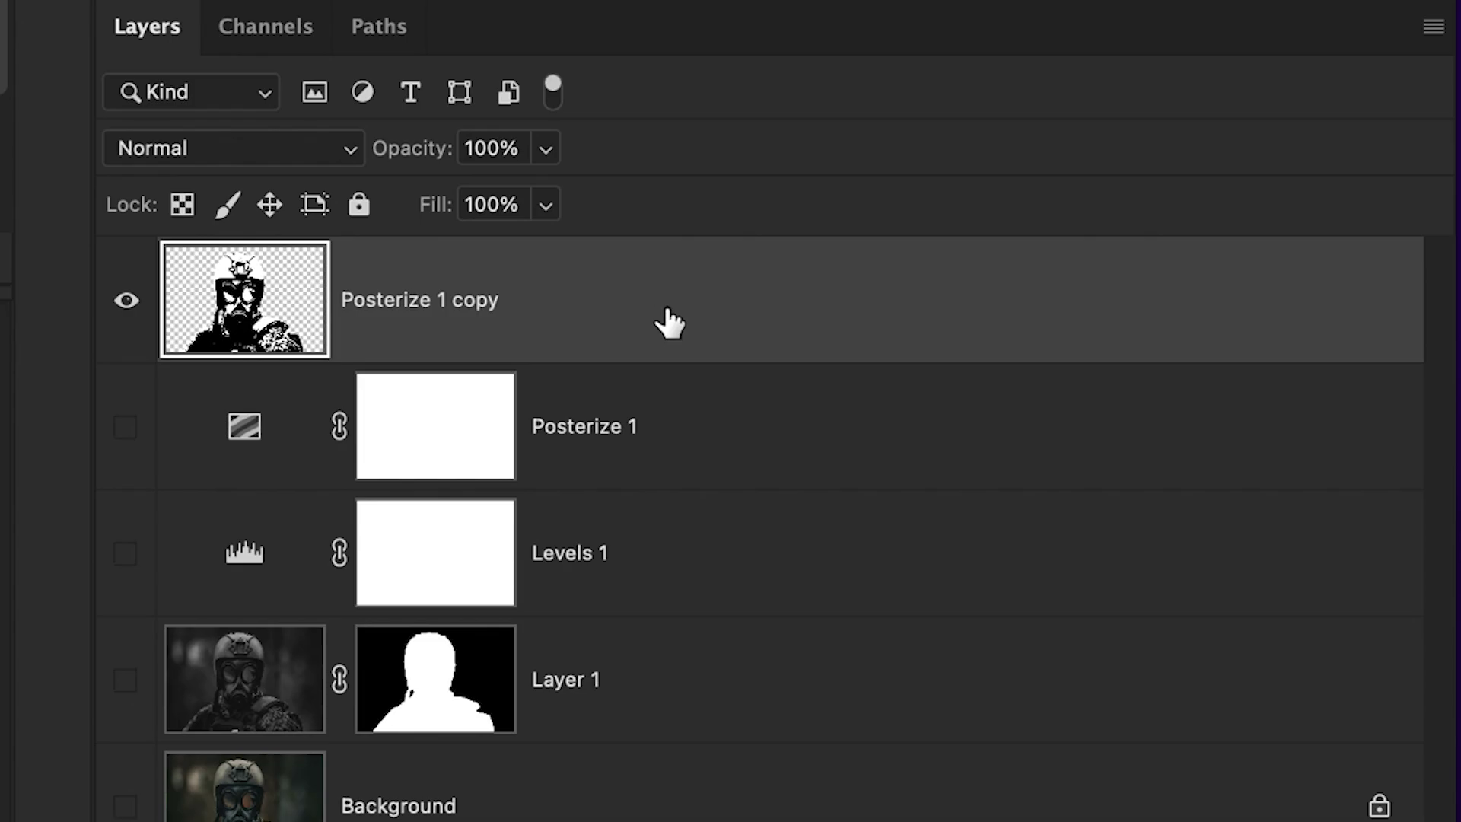
- Hide the whites of Posterize 1 copy by setting its current-layer Blend If white point to 226, and convert it to a smart object
double_click(669, 323)
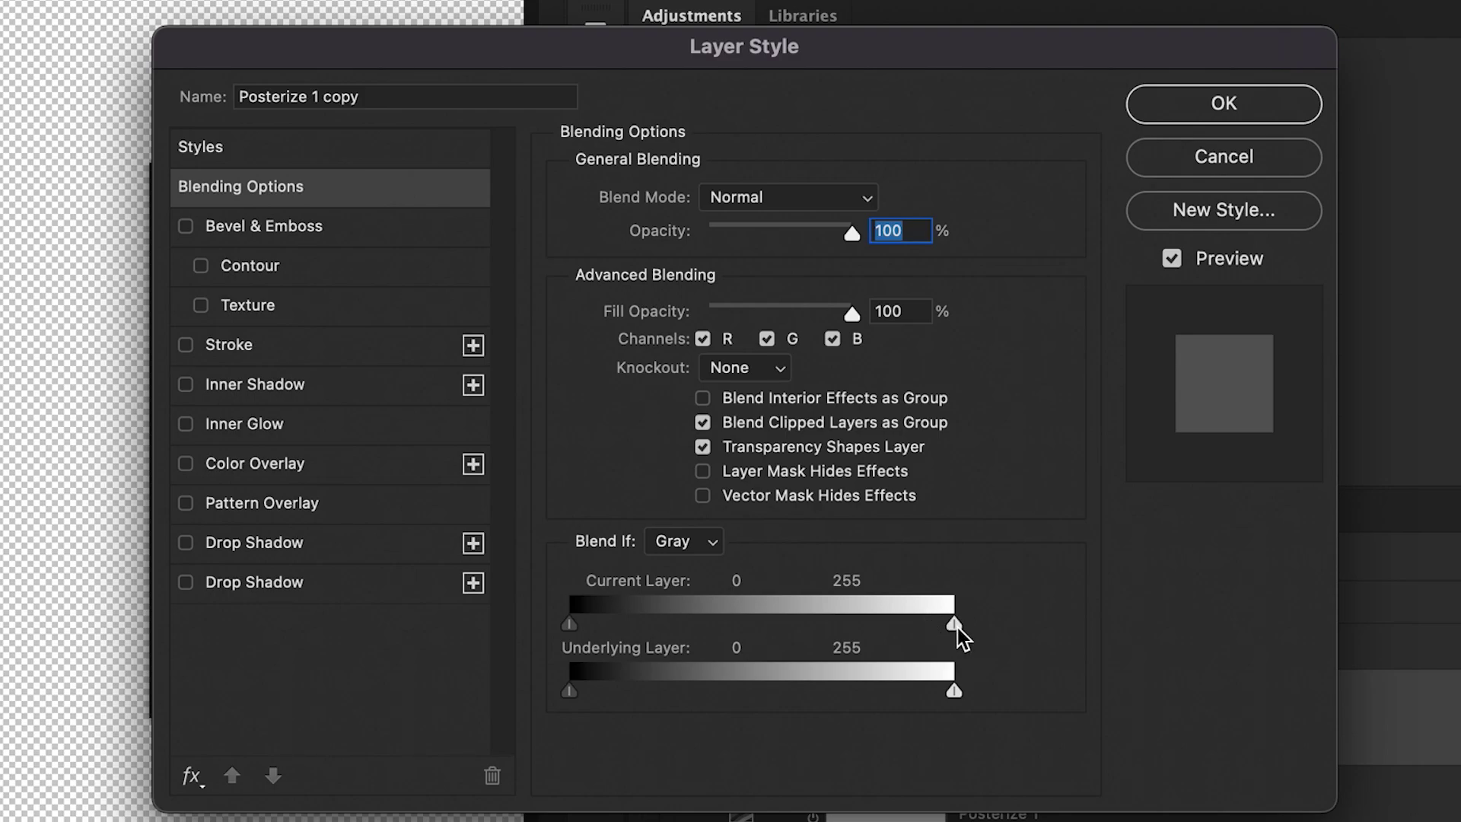
left_click_drag(936, 635, 913, 636)
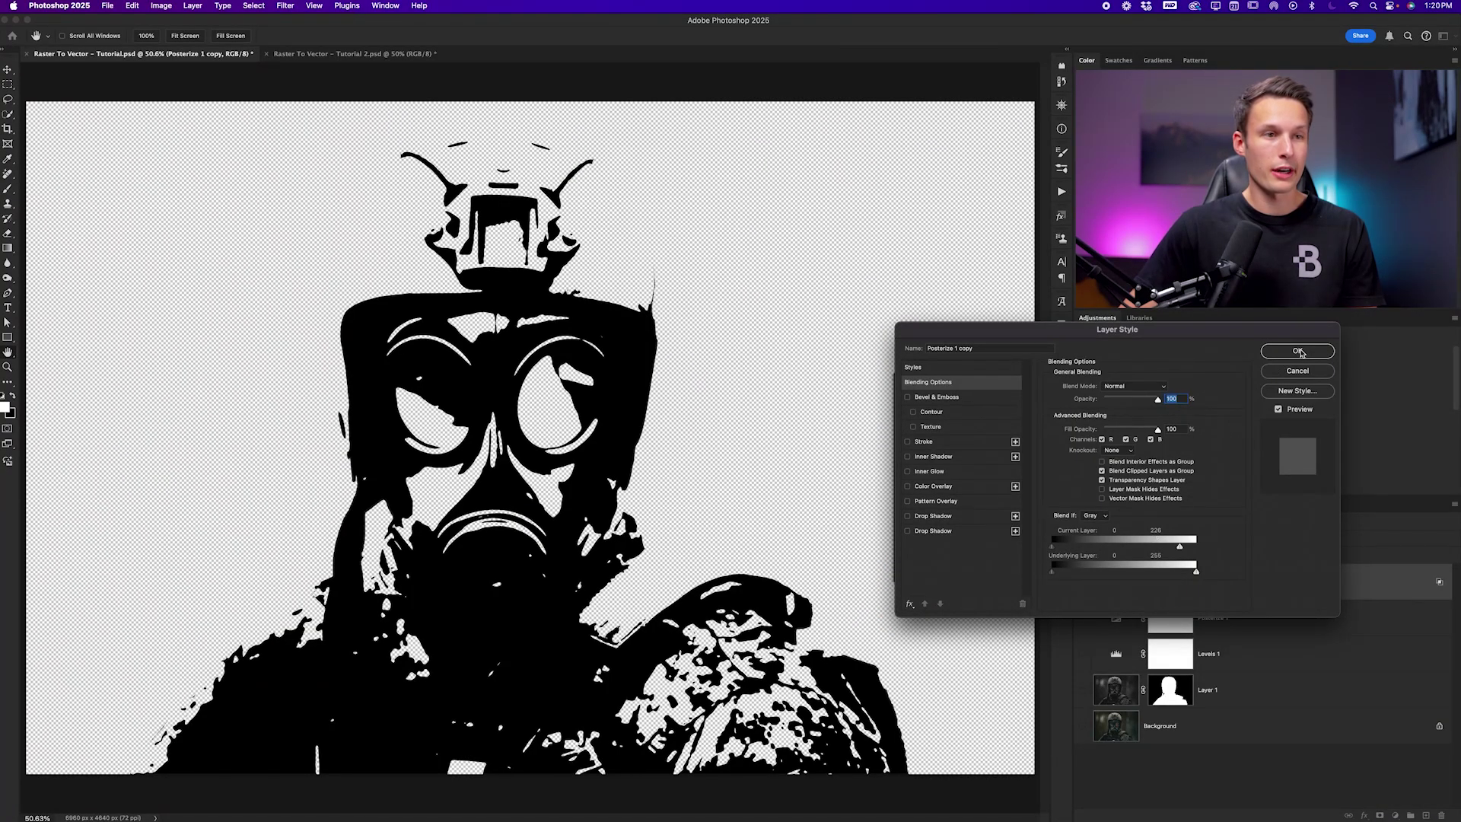
left_click(1297, 351)
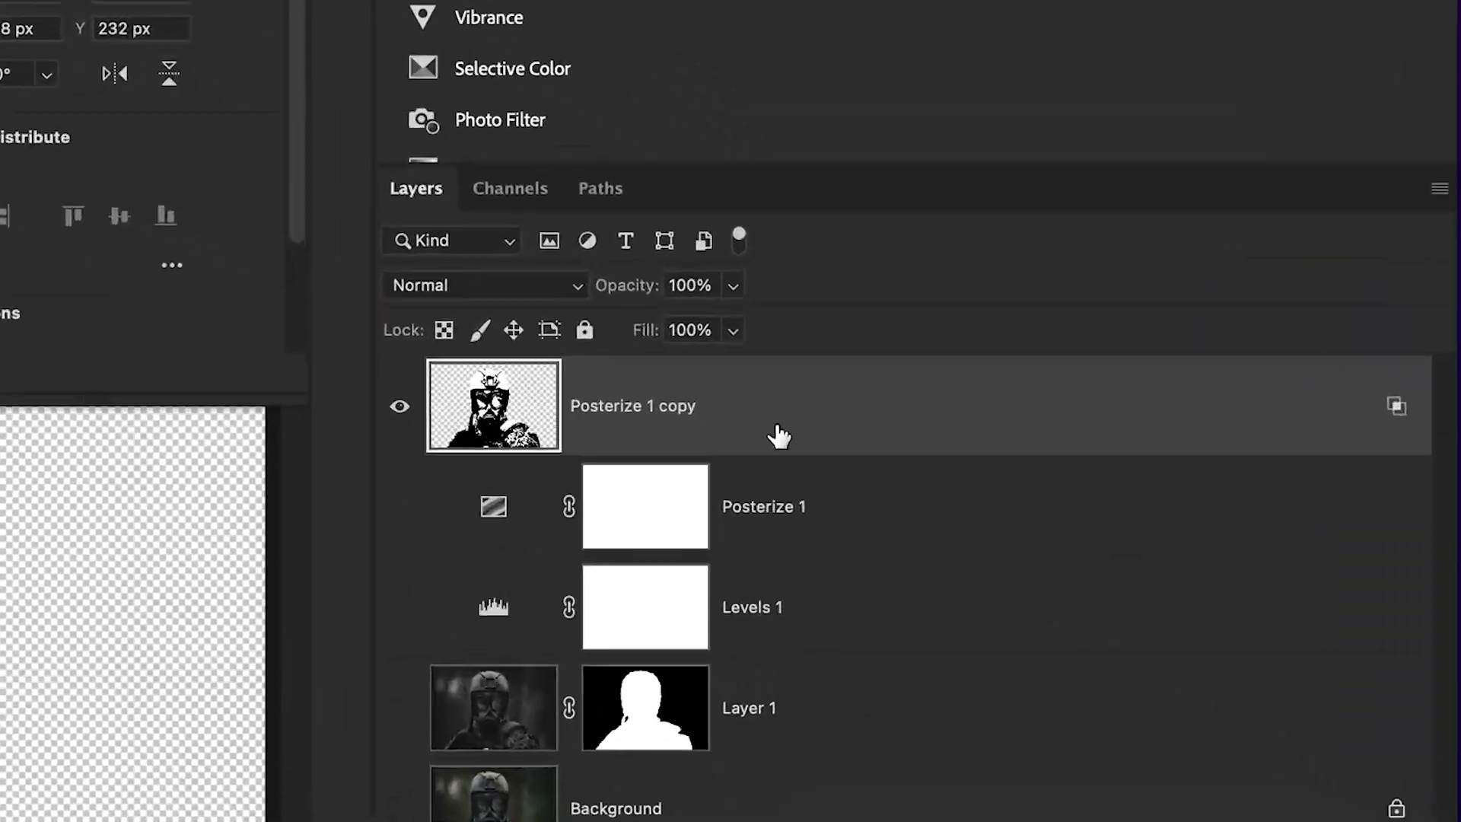
right_click(1153, 564)
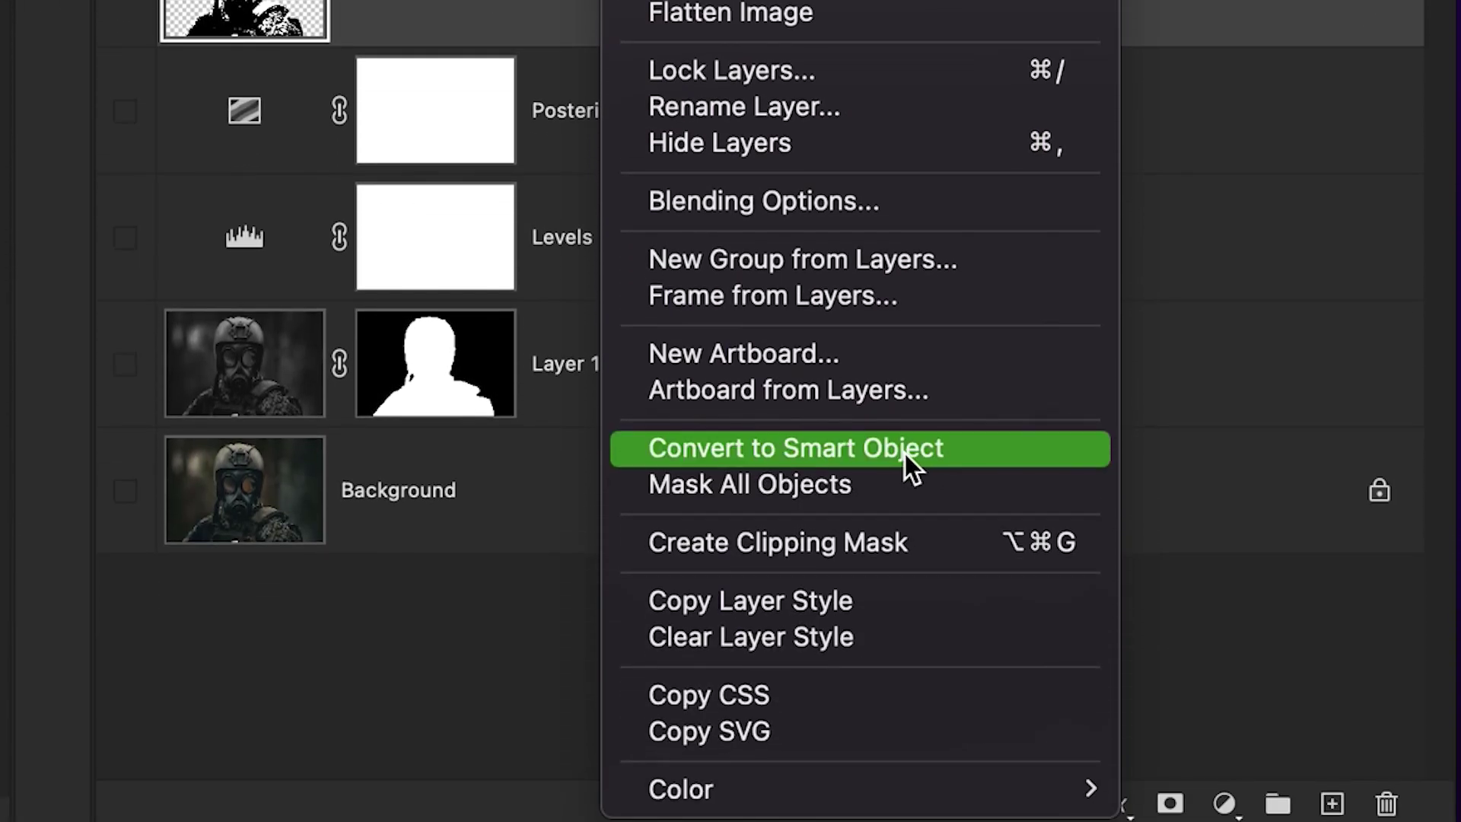
left_click(906, 454)
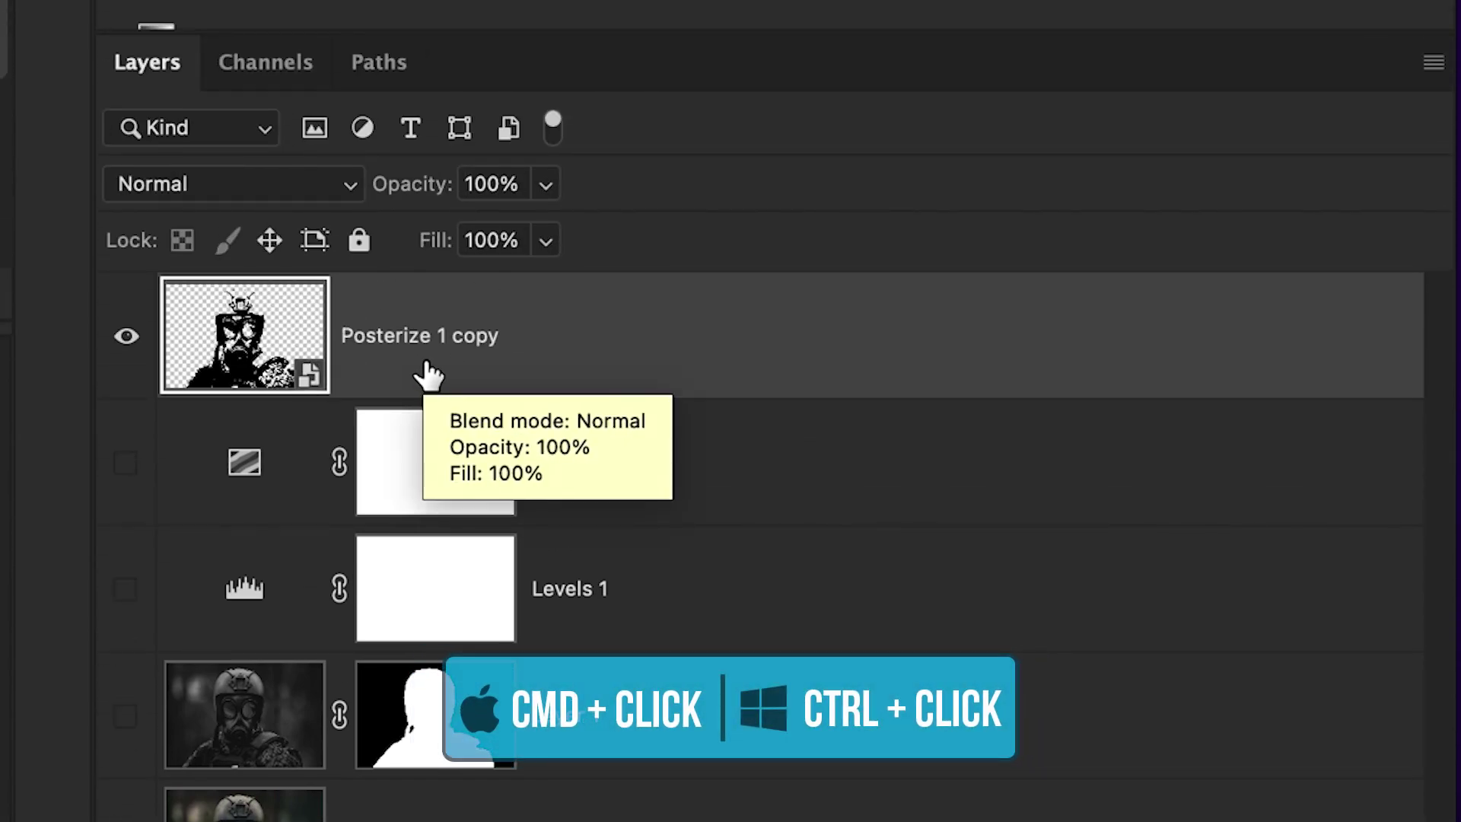
- Load the Posterize 1 copy layer's pixels as a selection and make a work path from it with a tolerance of 2.0 pixels
left_click(266, 346, "super")
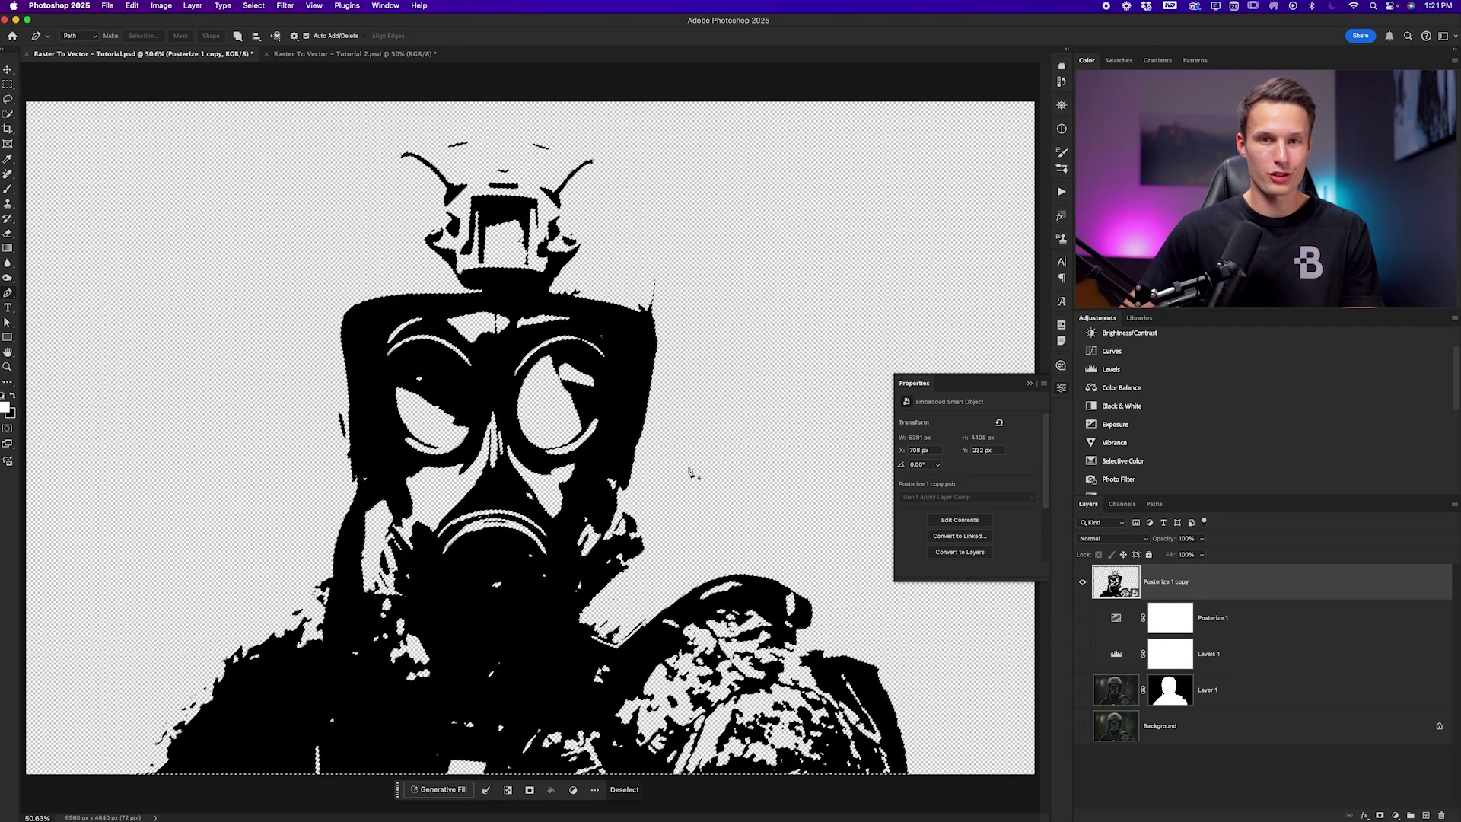
key("m")
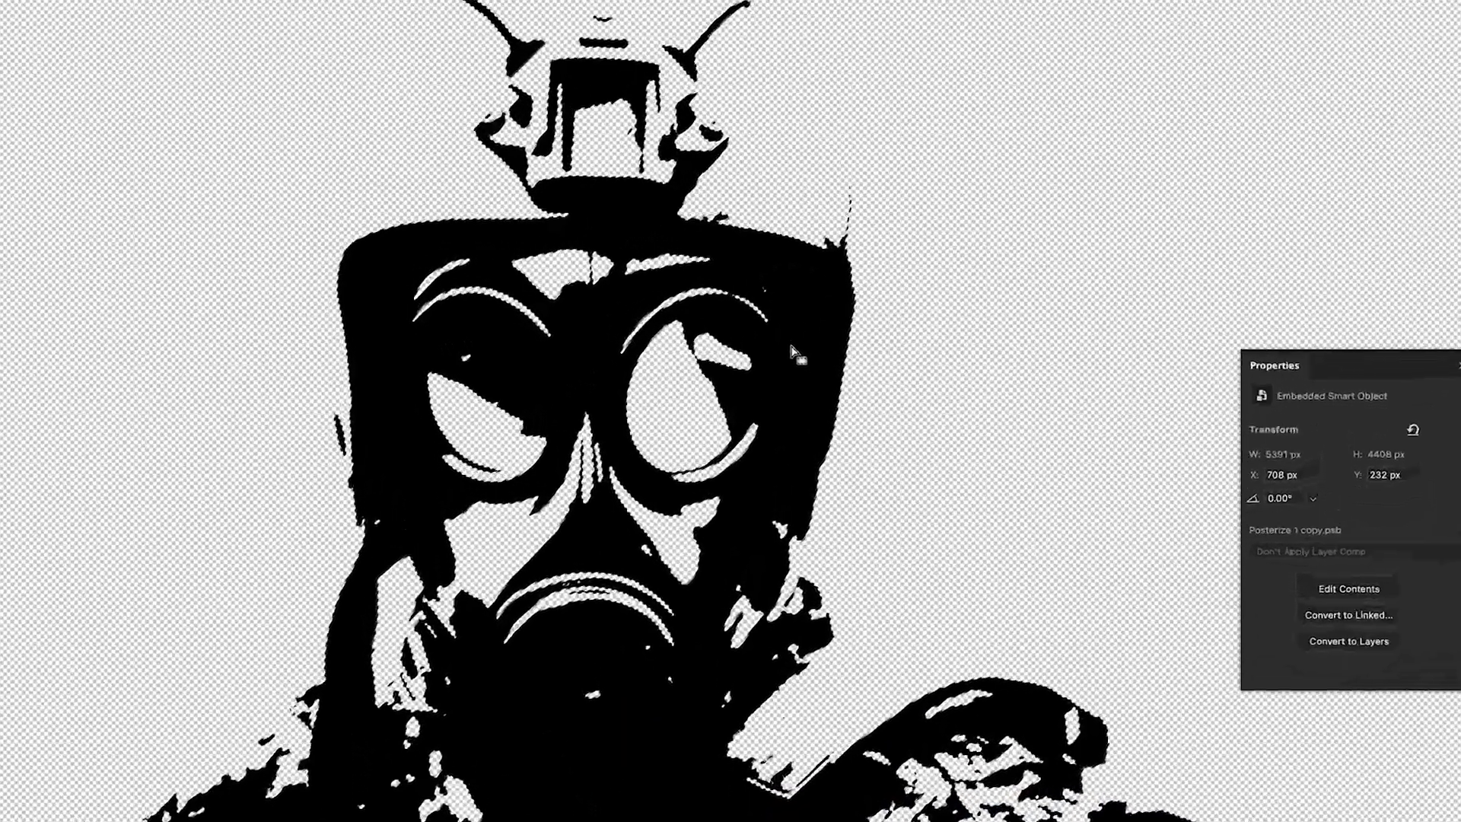
right_click(619, 372)
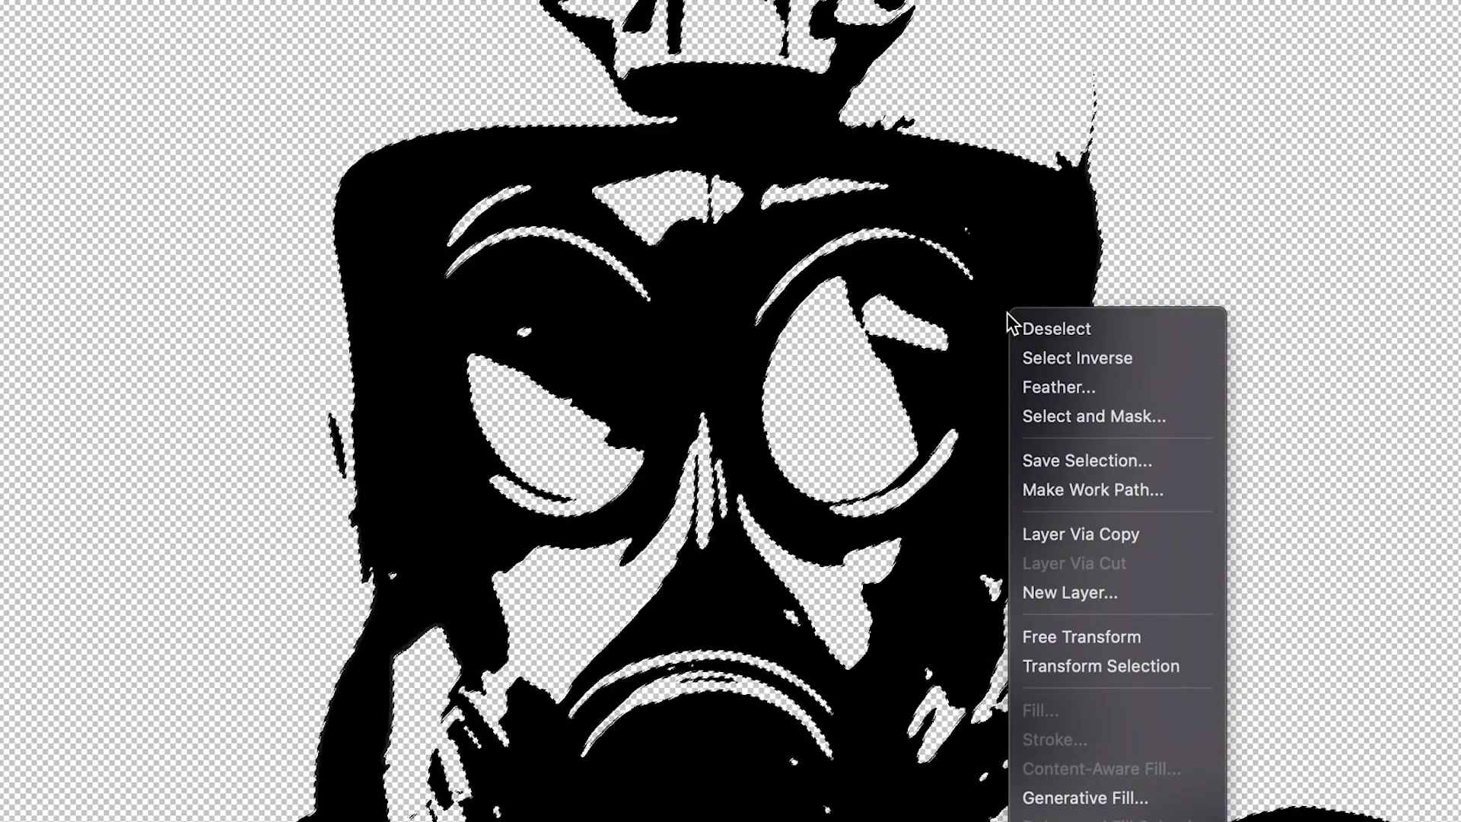
left_click(1065, 493)
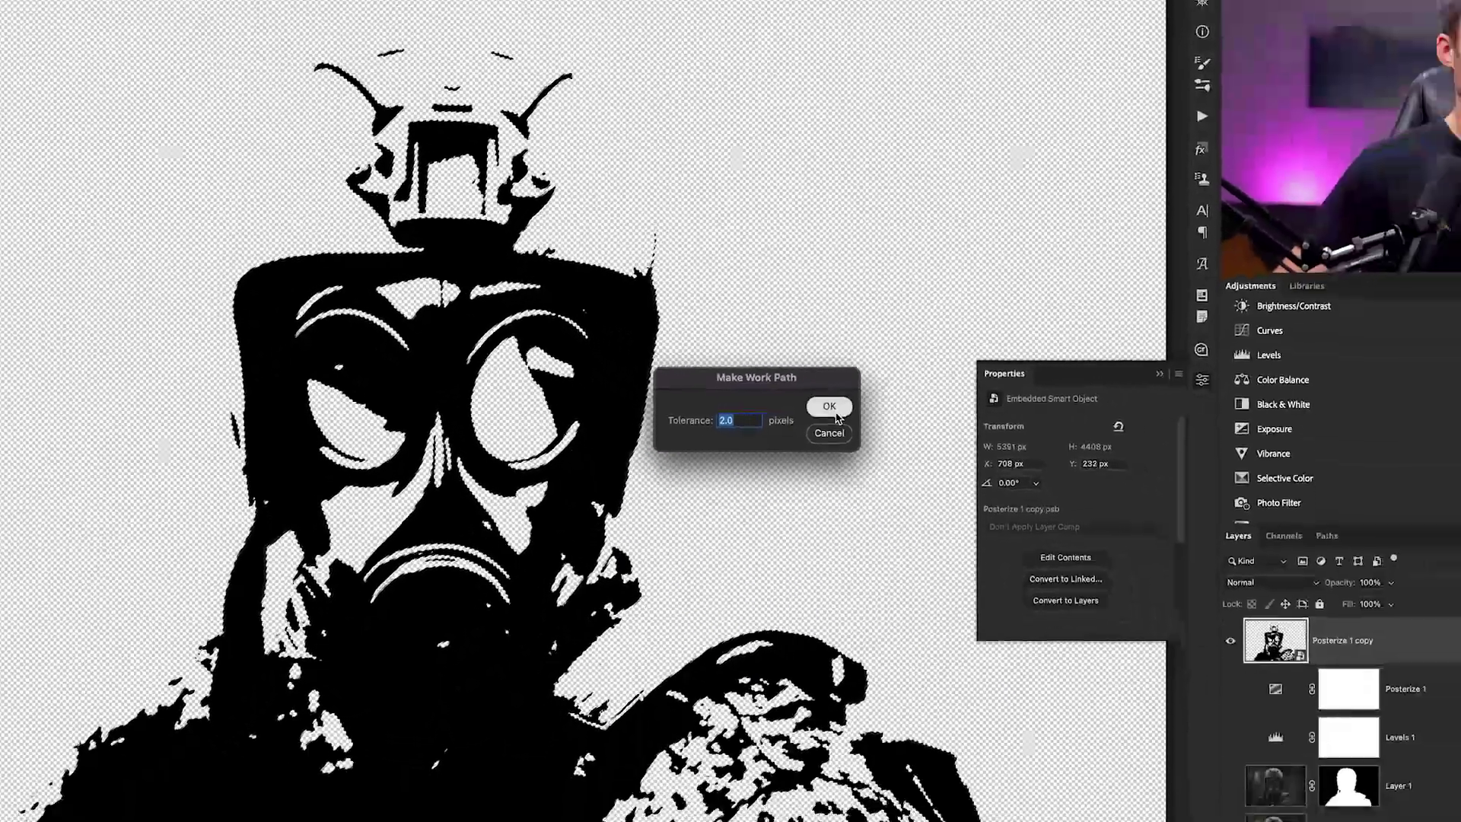
left_click(835, 413)
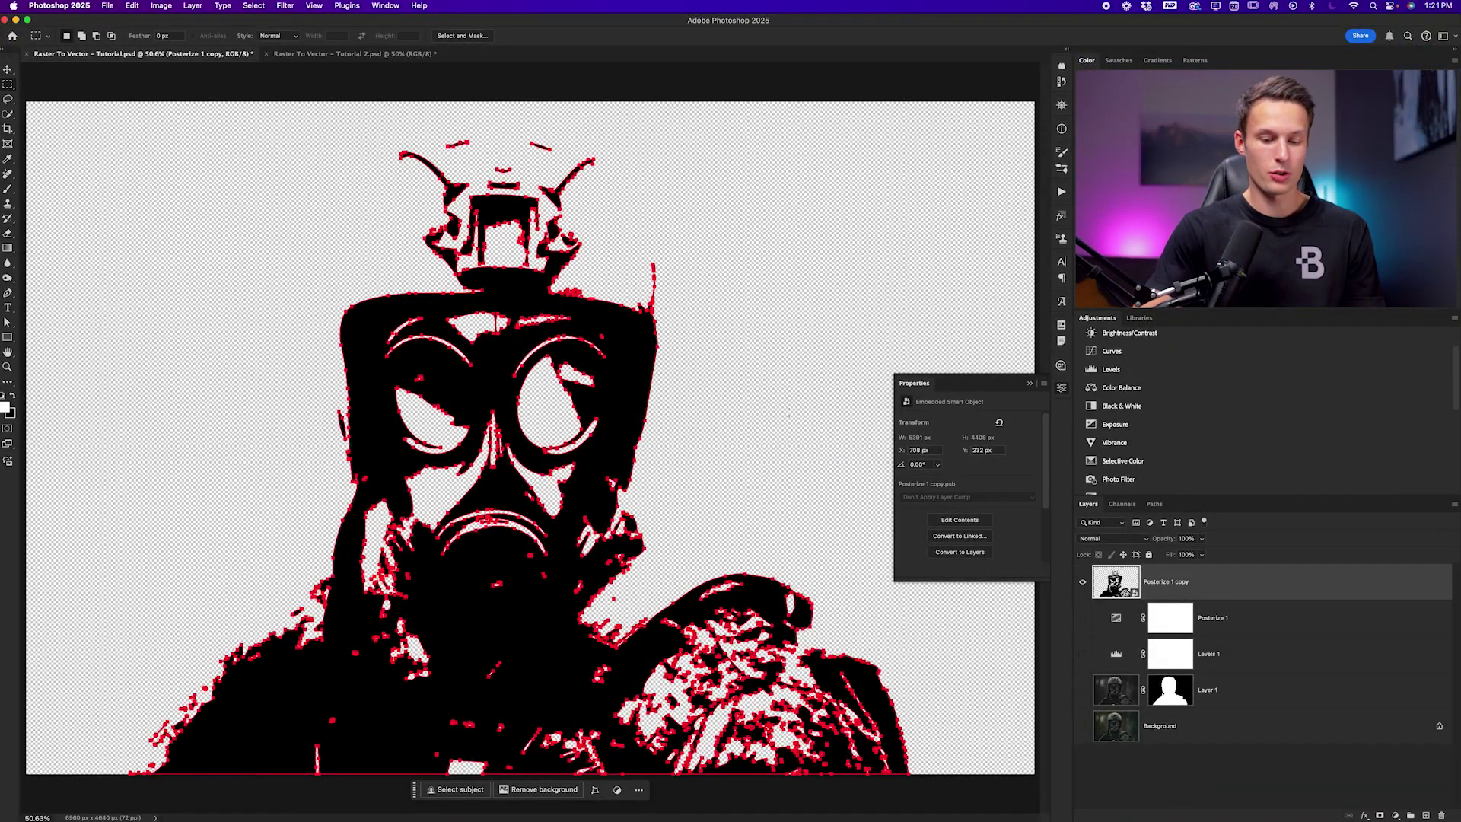
- Define the soldier work path as a custom shape named Soldier
key("super+1")
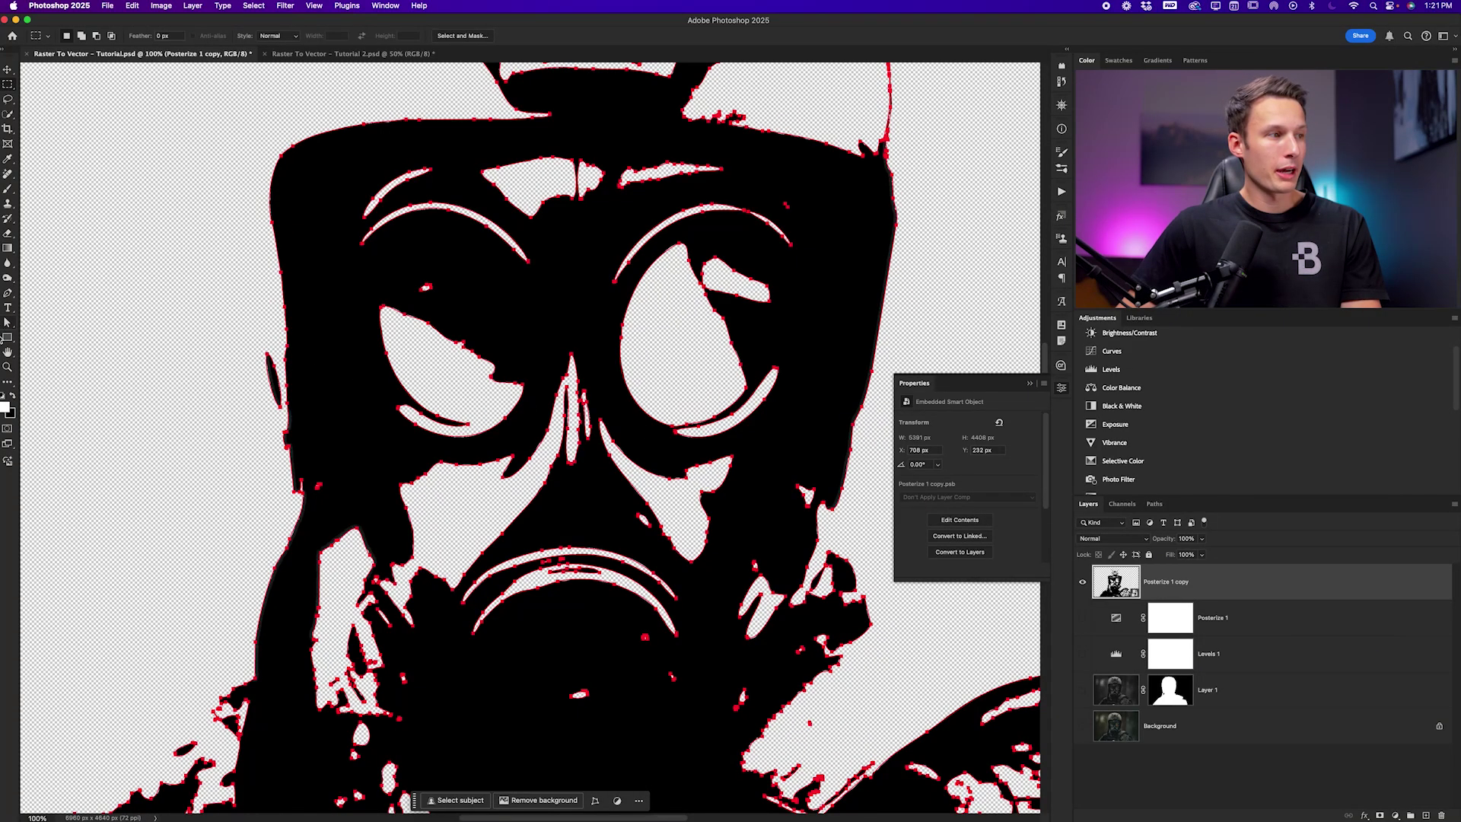
left_click(7, 339)
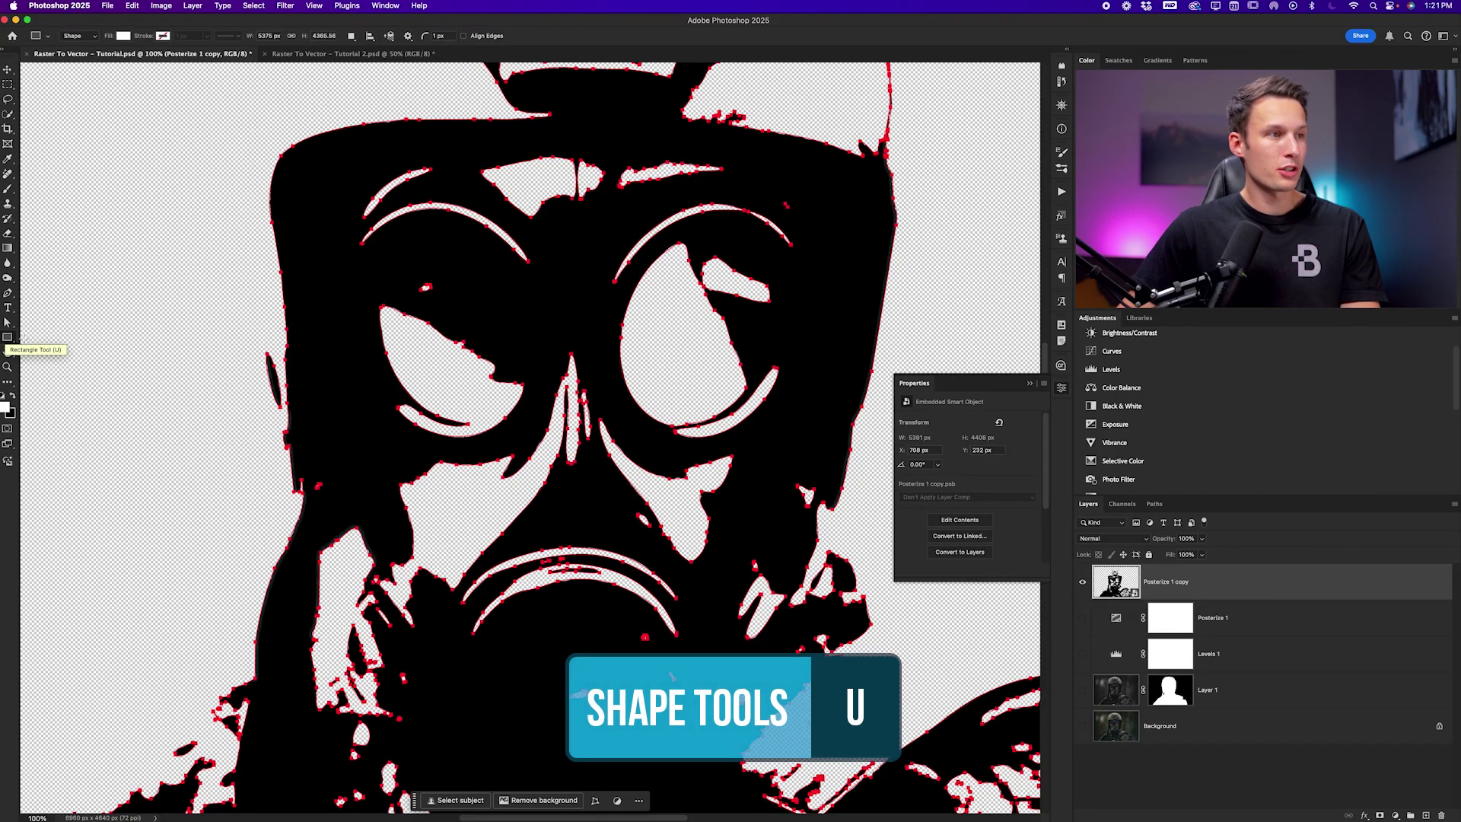
right_click(445, 250)
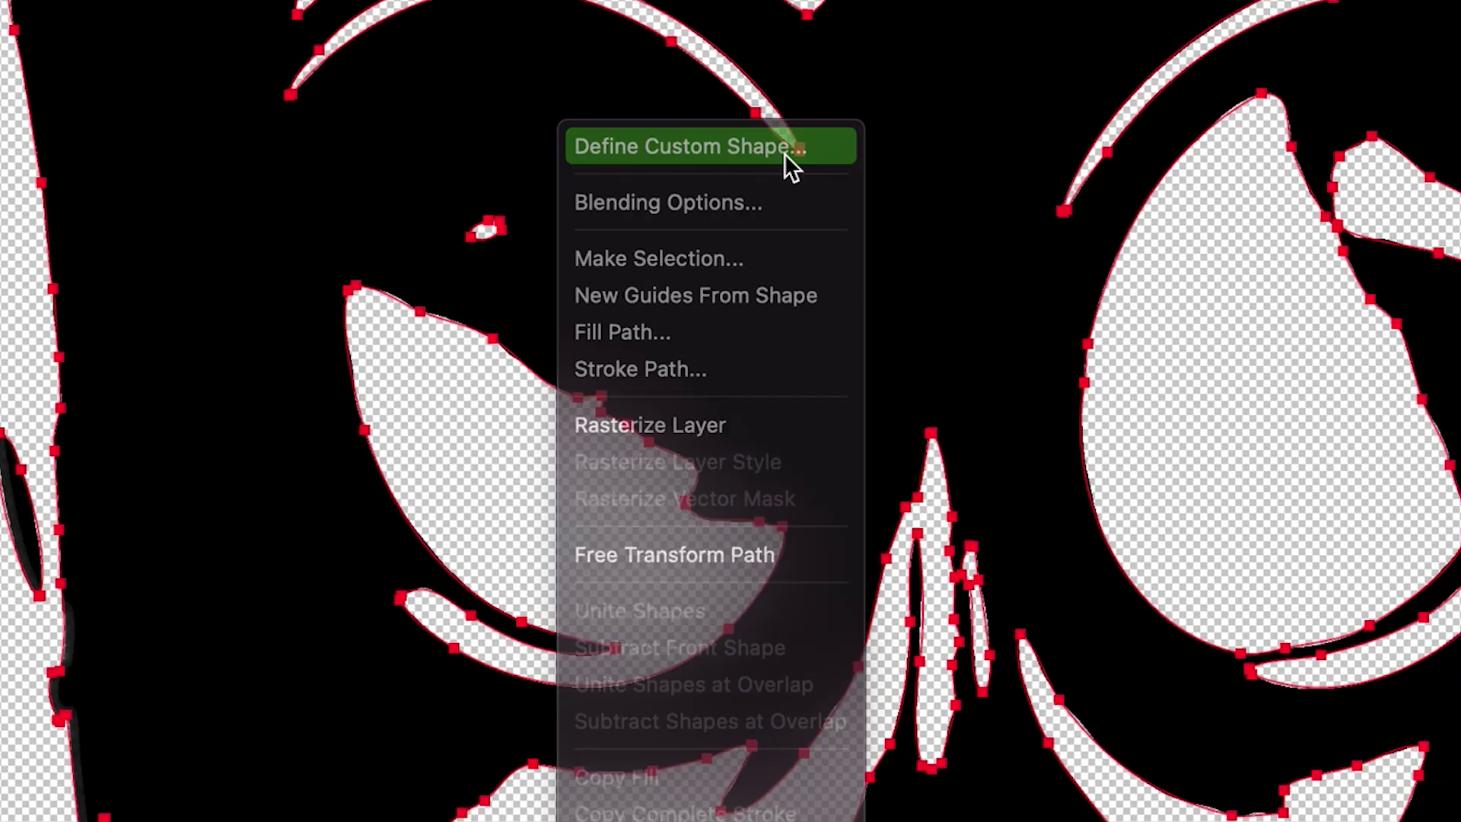
left_click(1041, 222)
type("Soldier")
left_click(1138, 398)
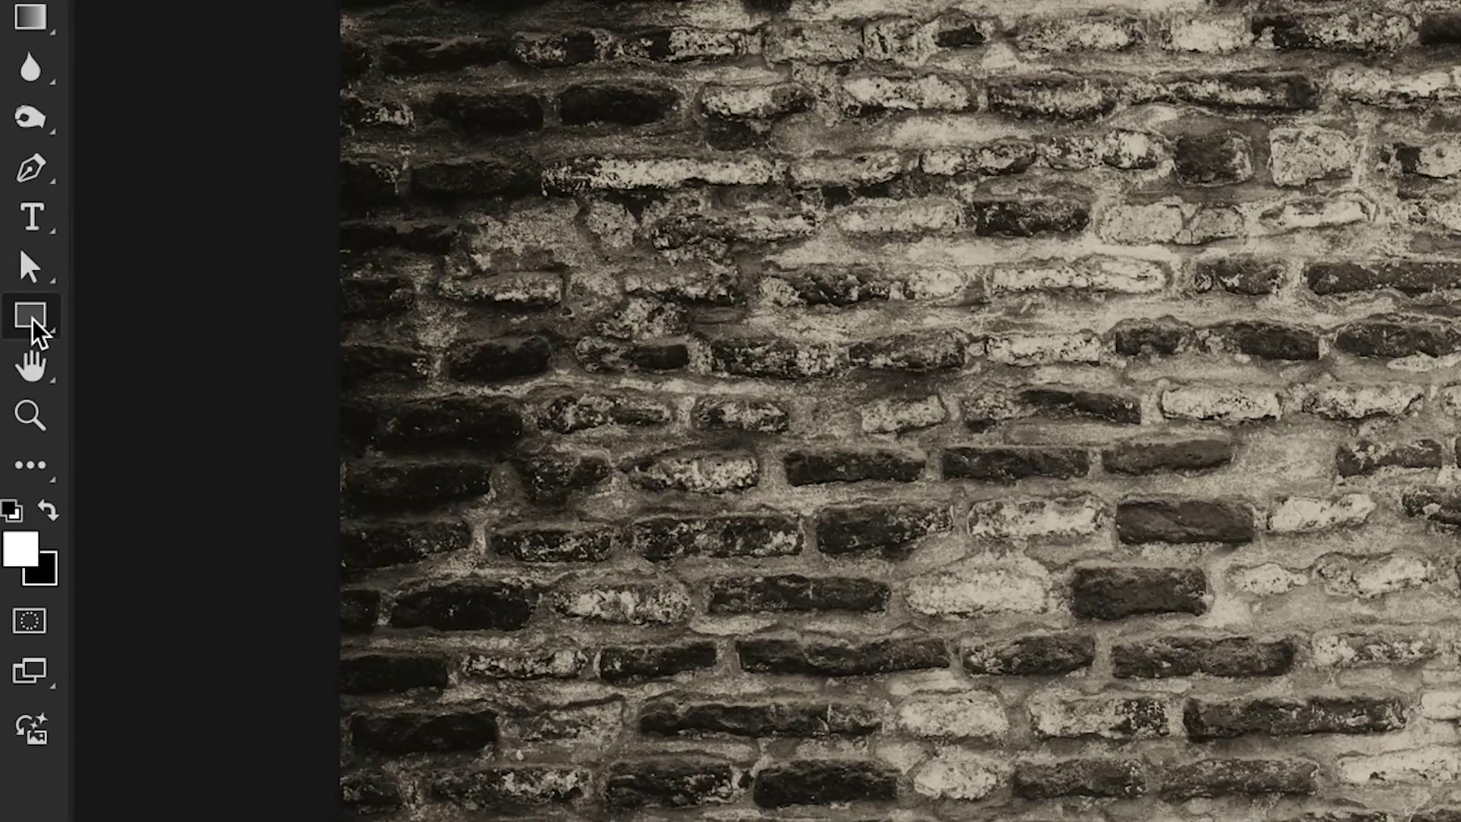
- In the brick wall document Raster To Vector – Tutorial 2.psd, set the Custom Shape Tool to the saved soldier shape
right_click(8, 337)
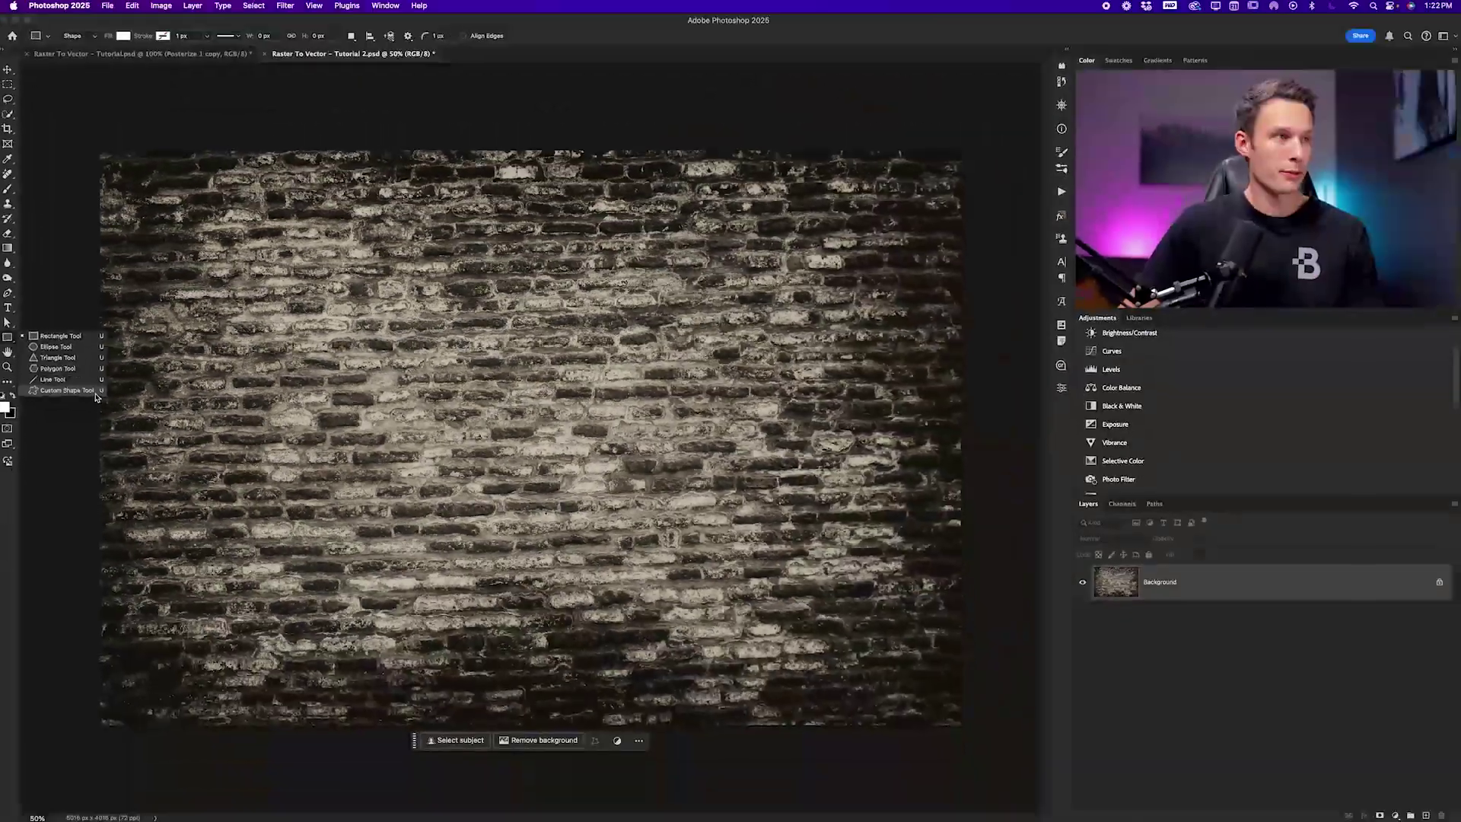
left_click(297, 494)
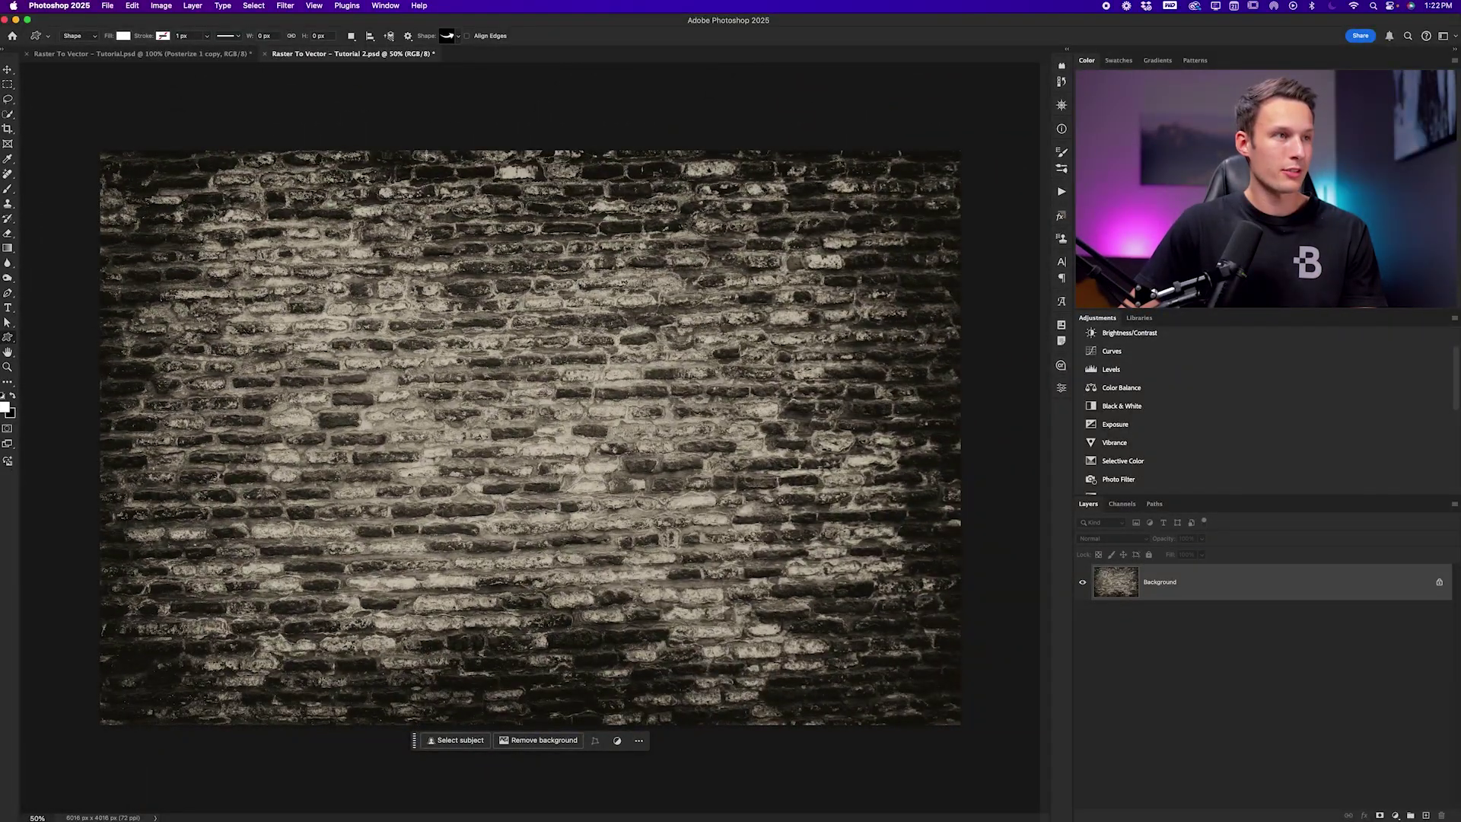
left_click(458, 38)
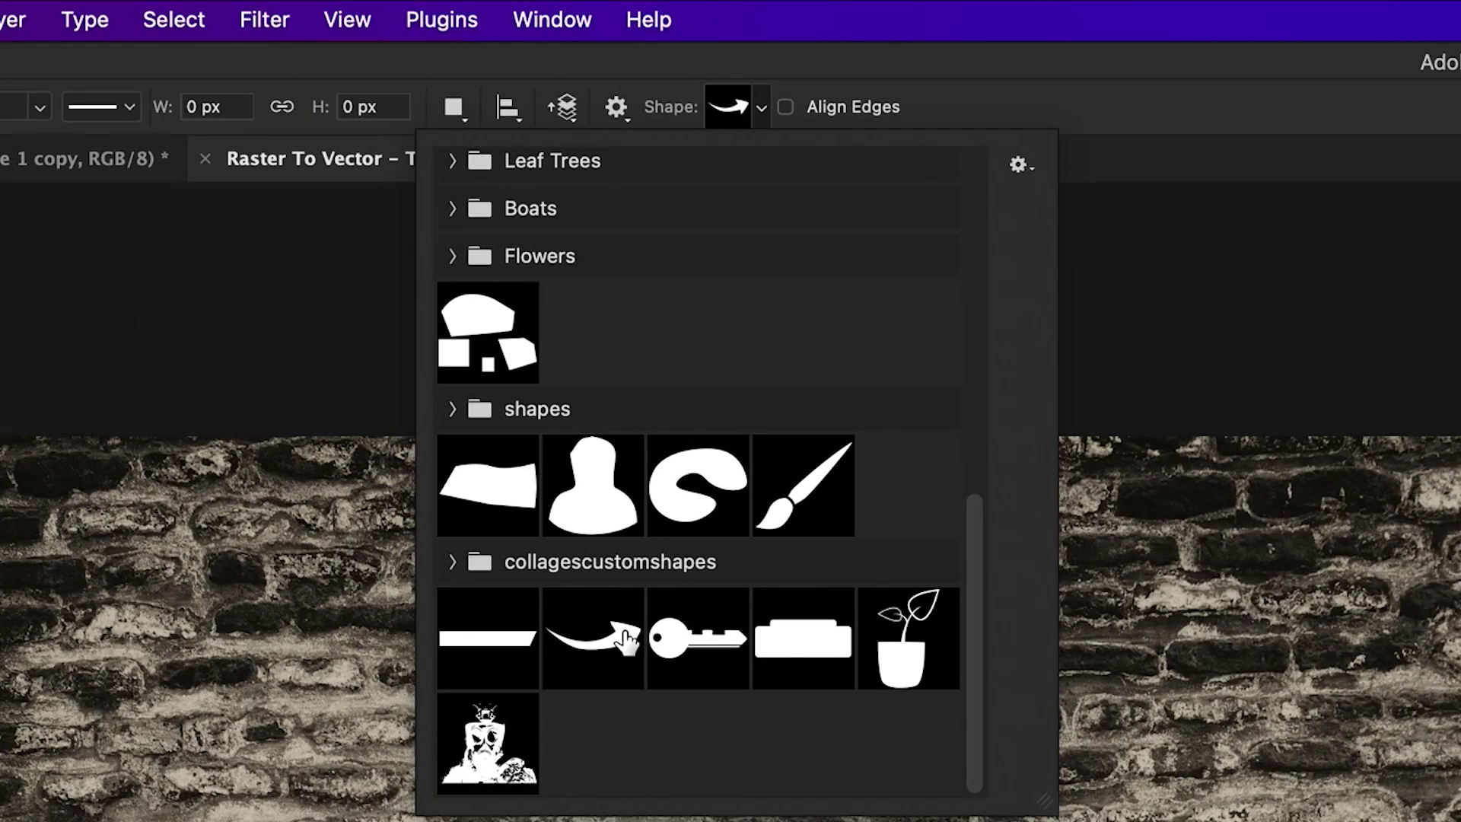
left_click(487, 753)
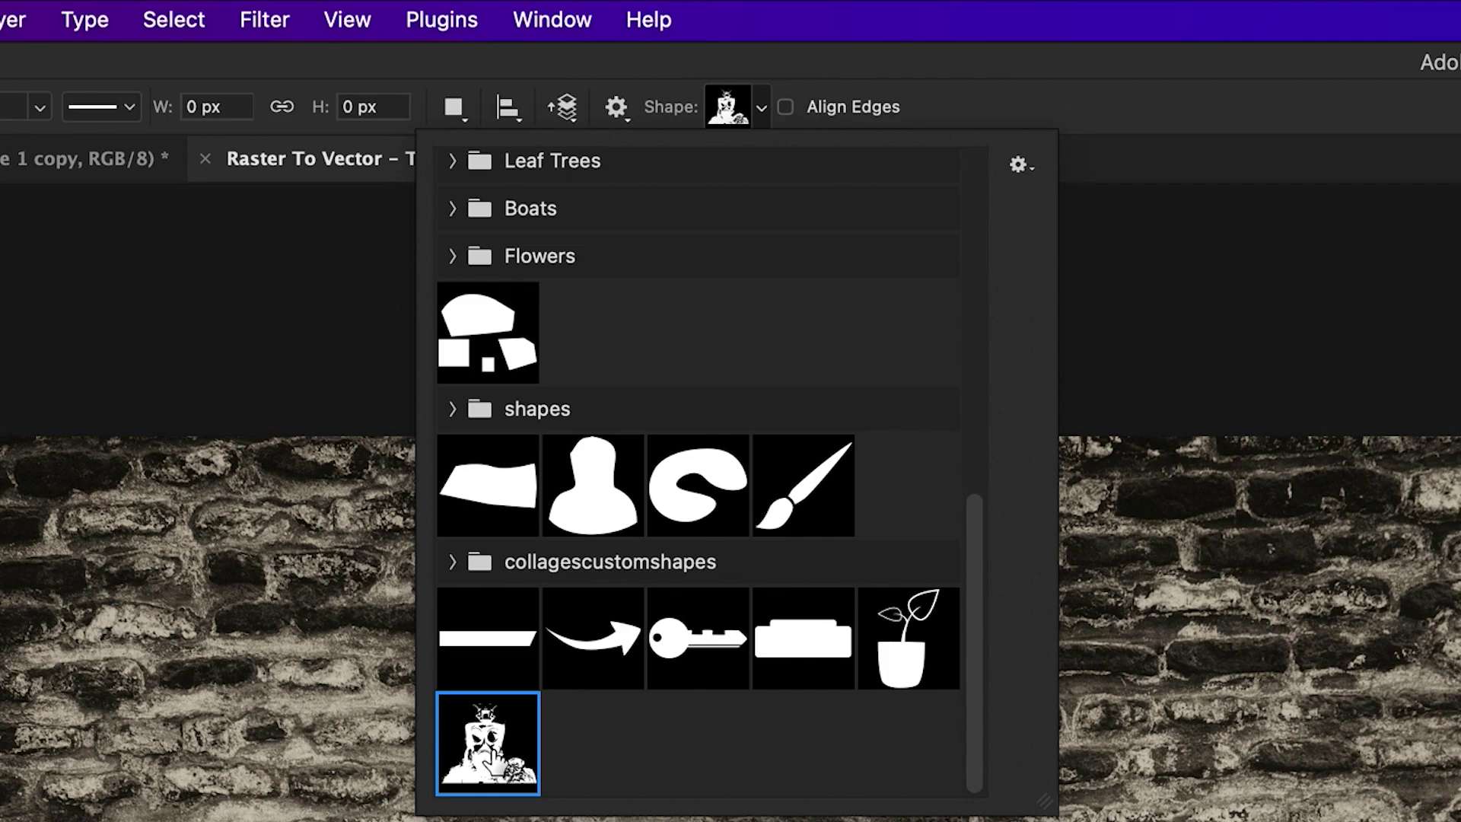
left_click(759, 110)
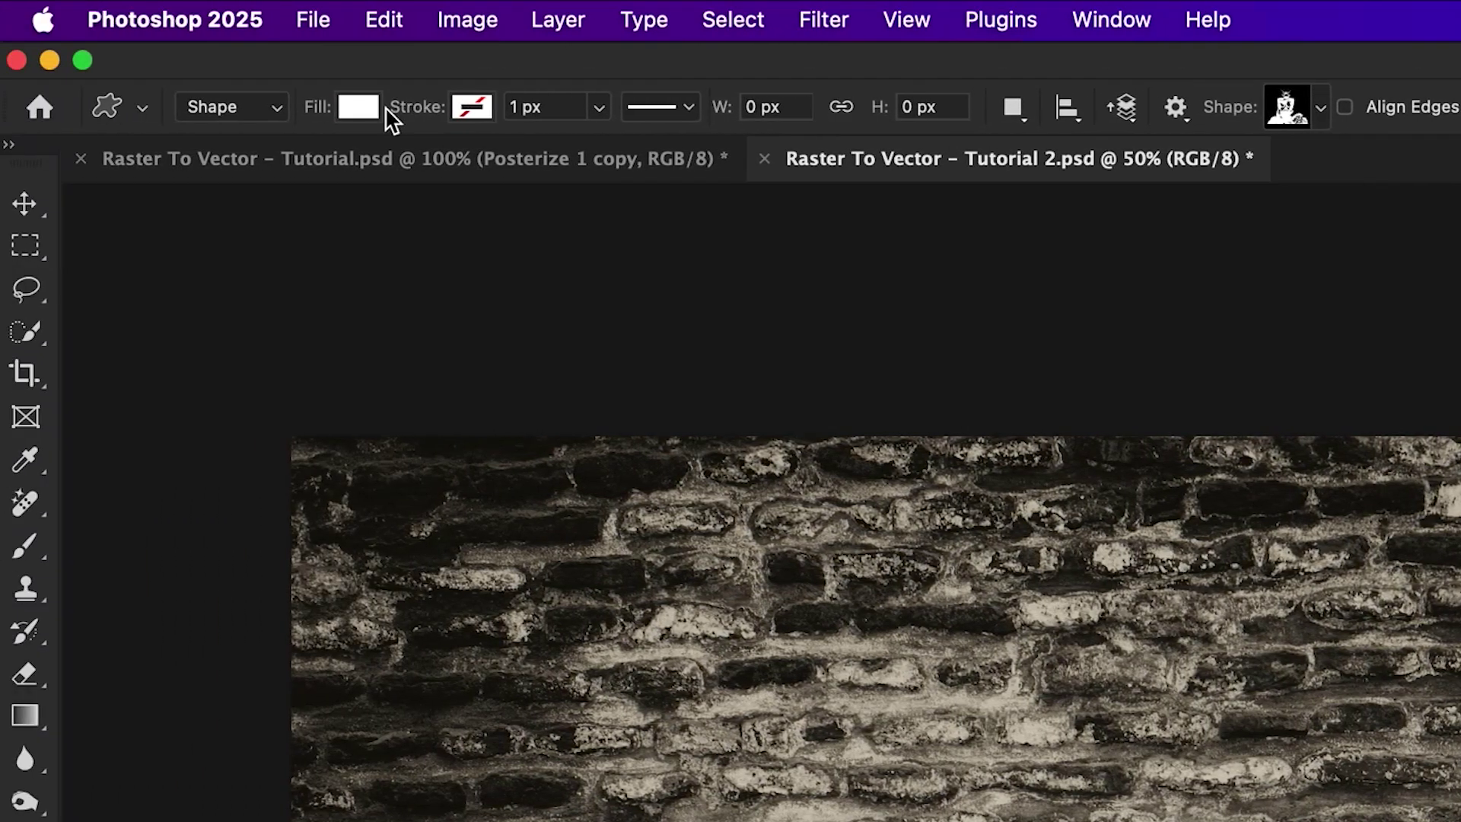
- Set the shape fill to black and draw the soldier shape over the brick wall, about 4923 px wide and 3998 px high
left_click(359, 106)
left_click(190, 277)
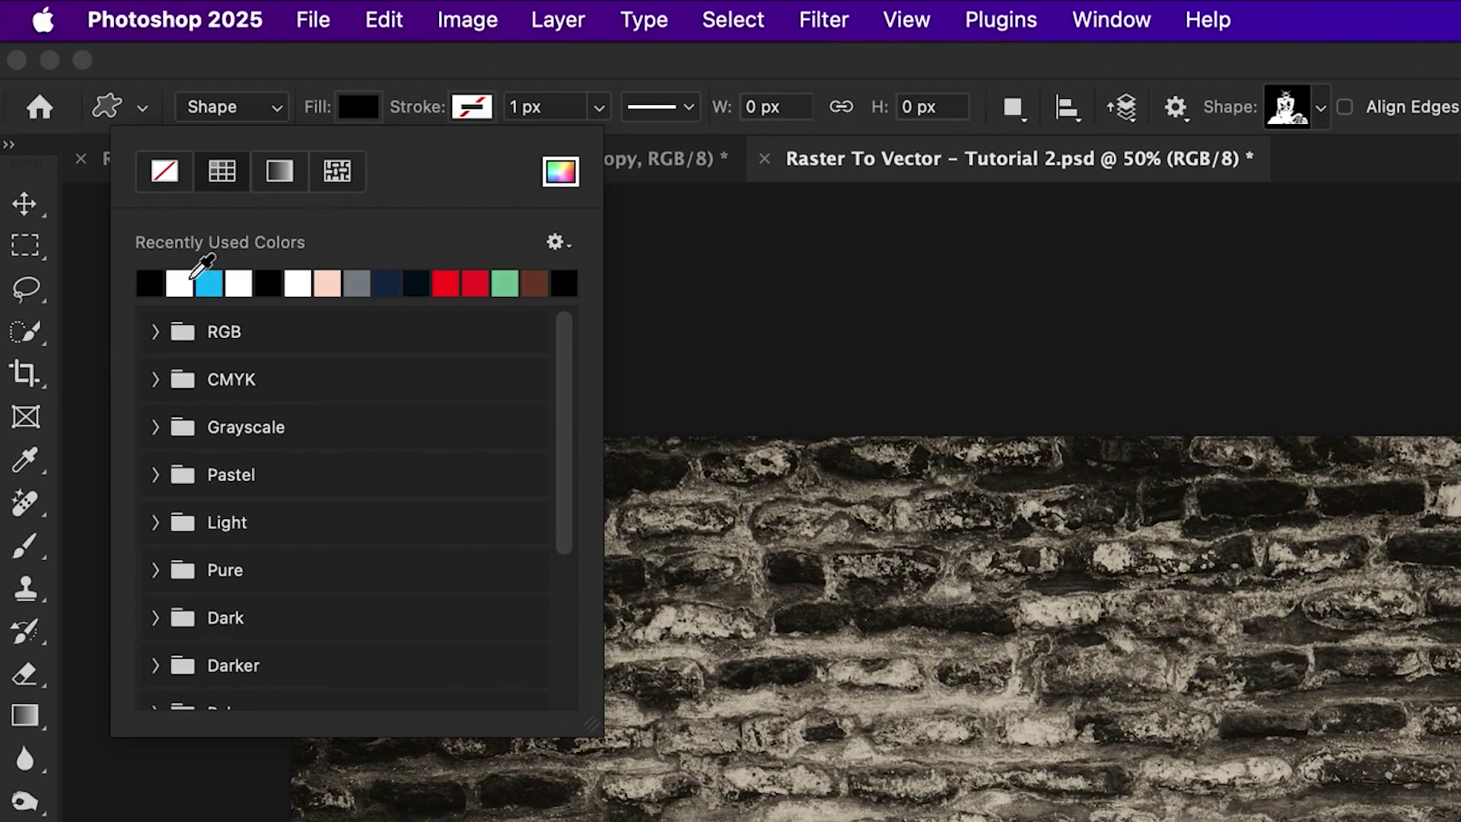
left_click_drag(1175, 643, 1111, 818)
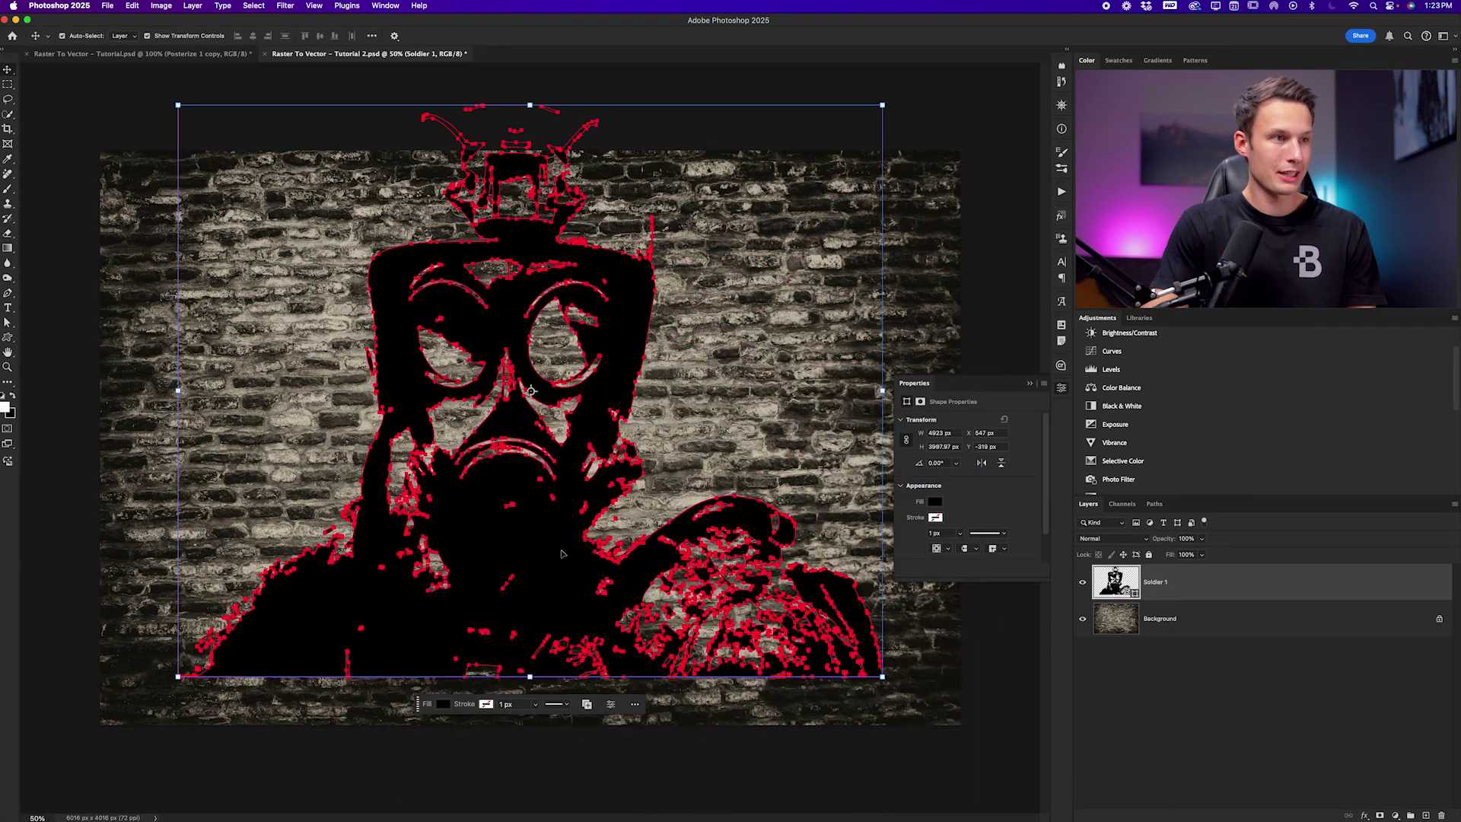
- Free-transform the soldier shape to resize and reposition it on the brick wall, with its lower edge slanting up toward the right
key("super+minus")
key("super+t")
left_click_drag(773, 602, 913, 716)
left_click_drag(616, 581, 558, 561)
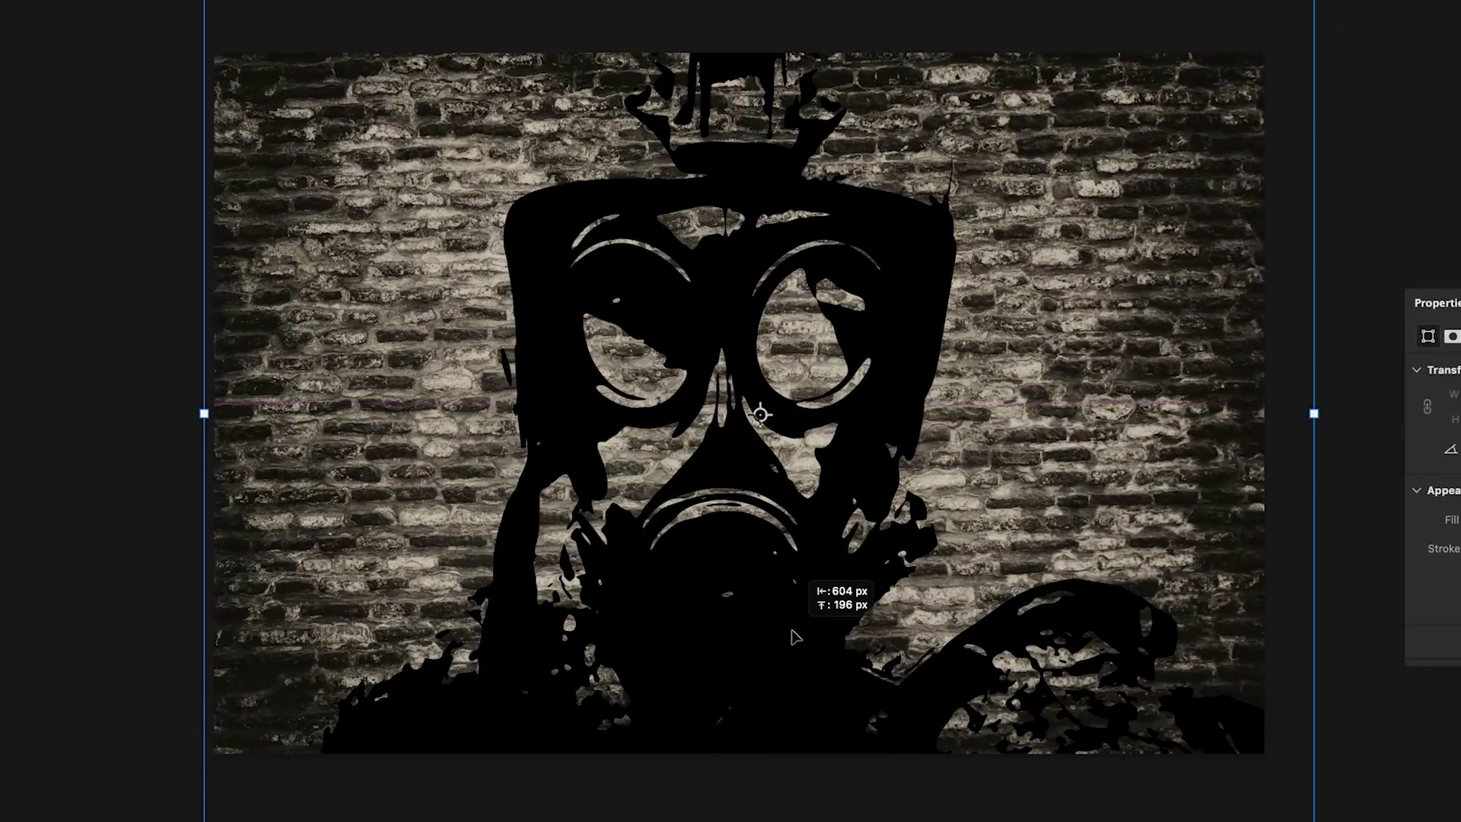
left_click_drag(792, 631, 783, 667)
left_click_drag(1325, 821, 1043, 650)
left_click_drag(925, 600, 1012, 639)
left_click_drag(1160, 712, 1027, 636)
left_click(743, 76)
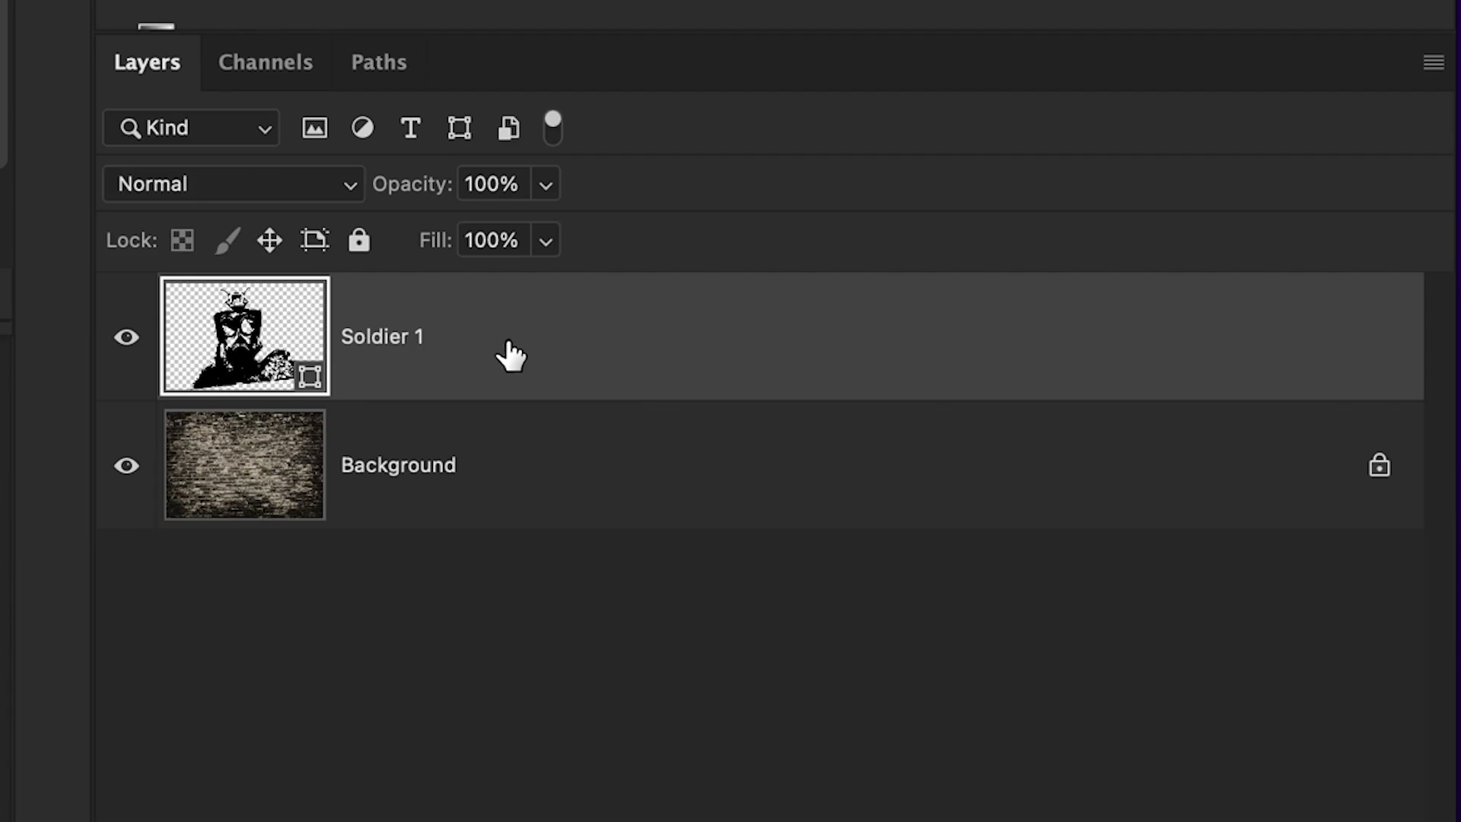
- Blend the Soldier 1 layer into the bricks by setting its underlying-layer Blend If white point to 198 and splitting that slider
double_click(555, 350)
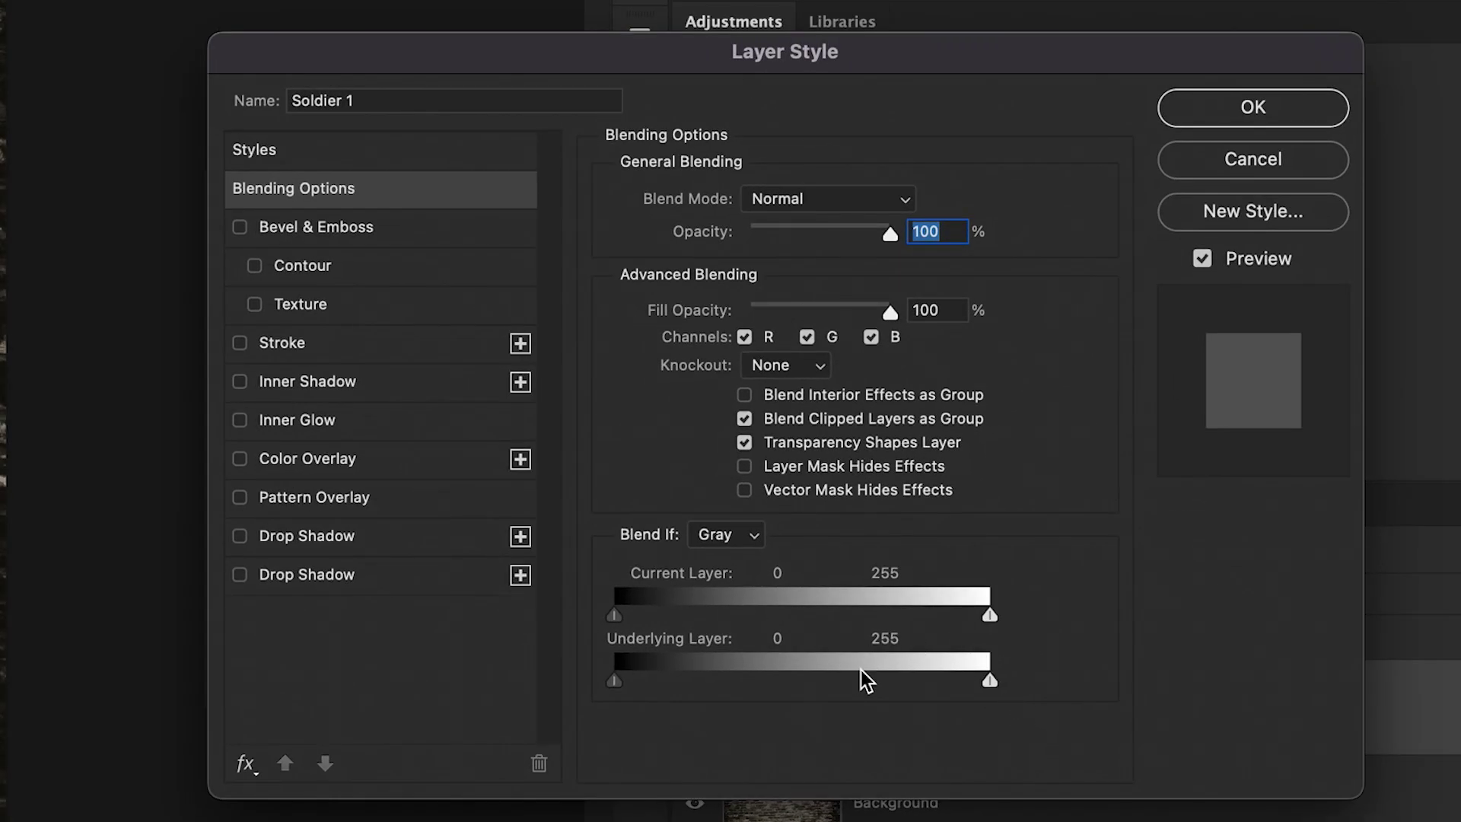
left_click_drag(988, 686, 906, 685)
key("alt")
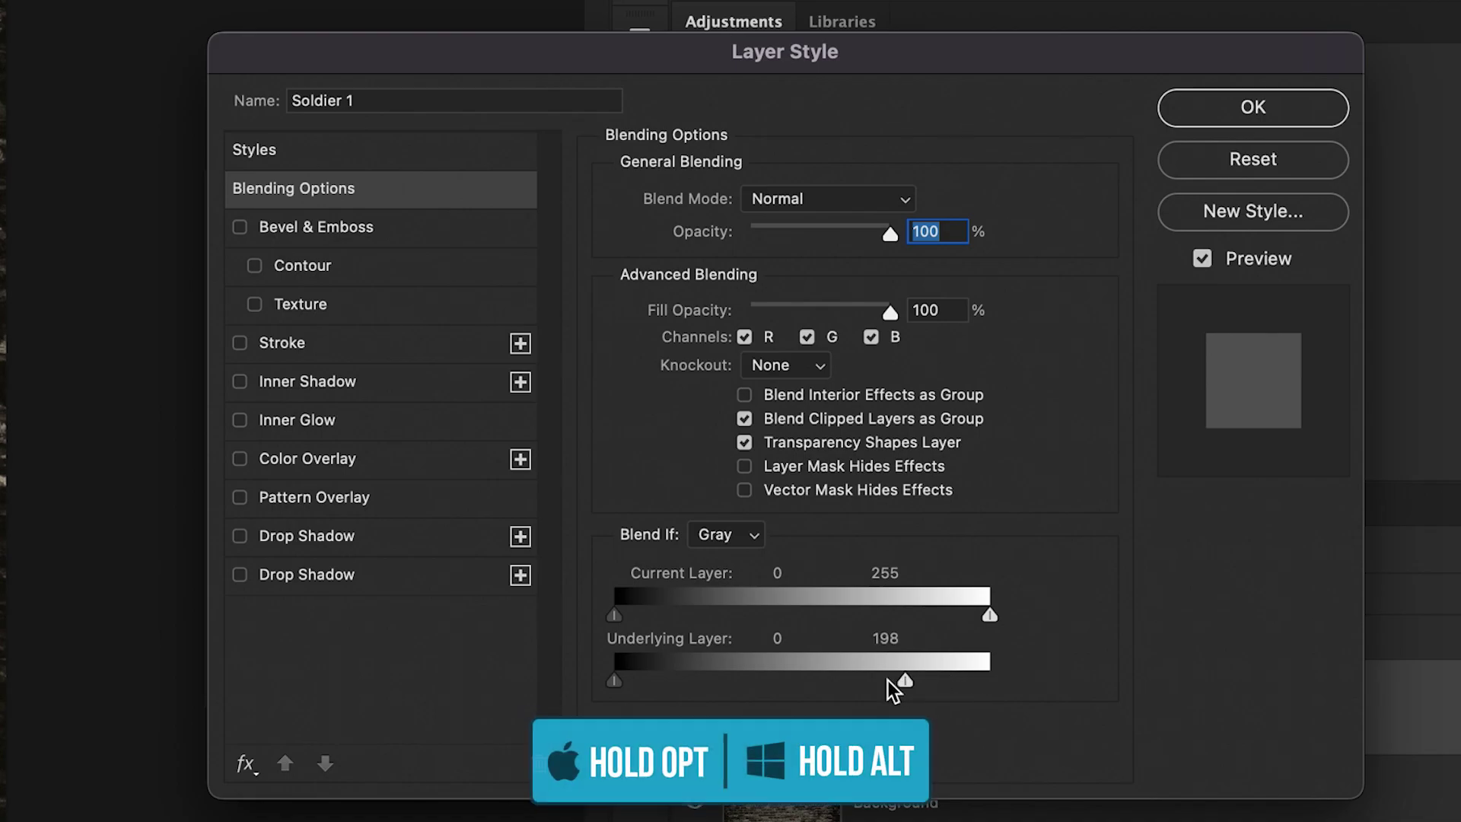
left_click_drag(892, 689, 978, 684)
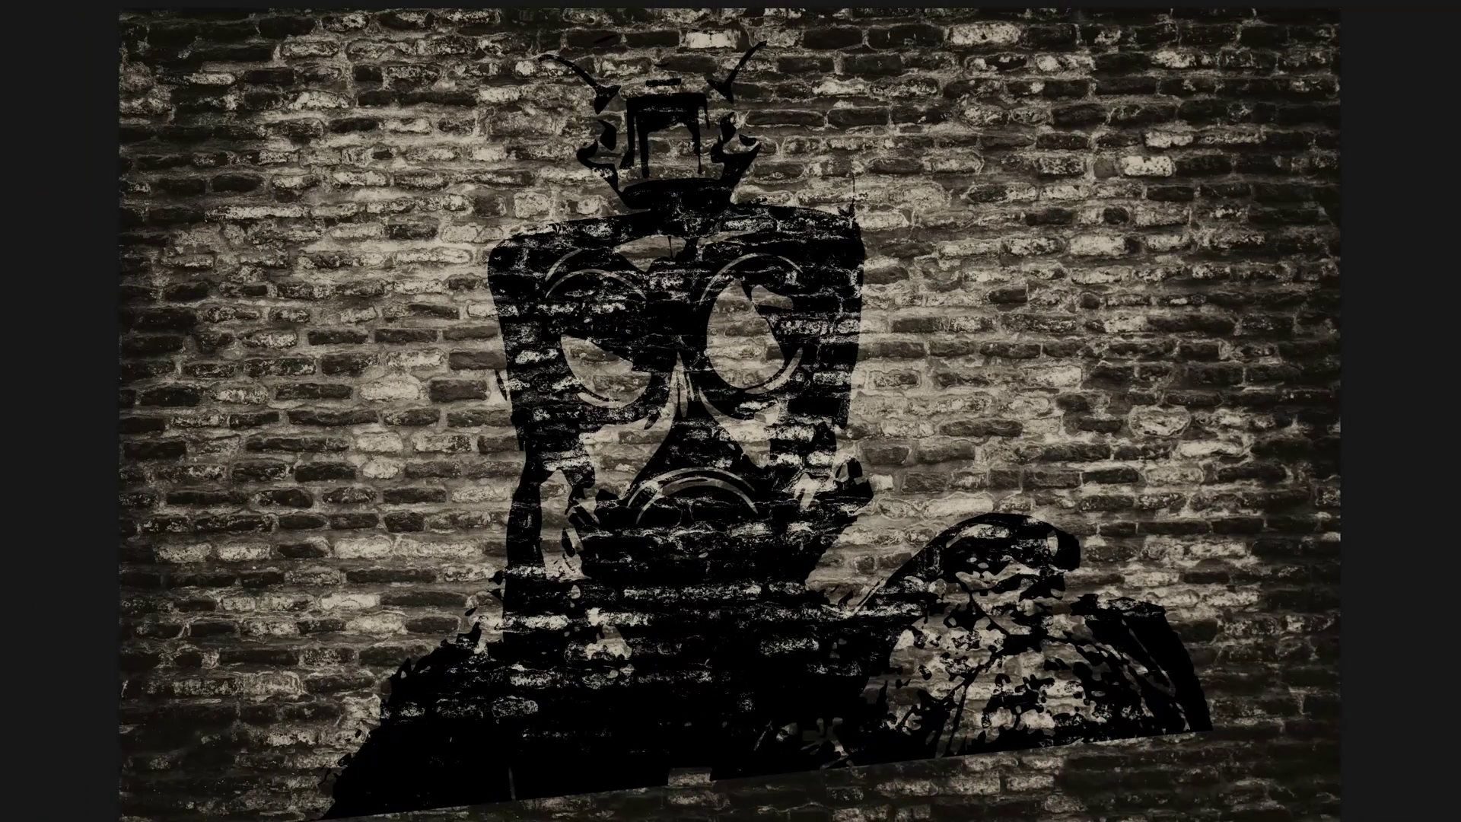